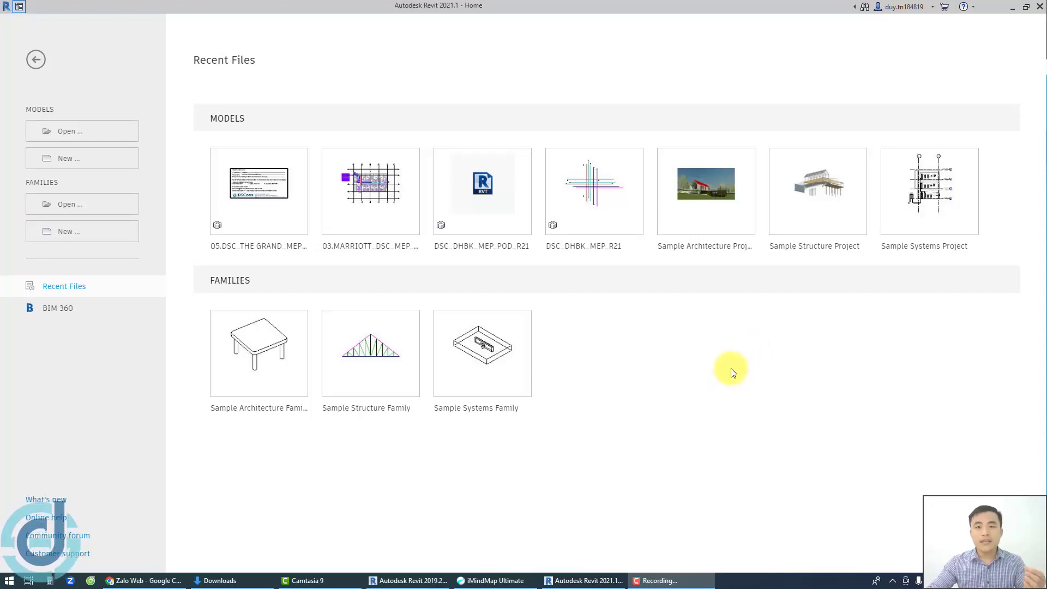
Step: Bring Revit 2021's Home screen, with its recent models and families, to the front
{"action": "left_click", "coordinate": [656, 322]}
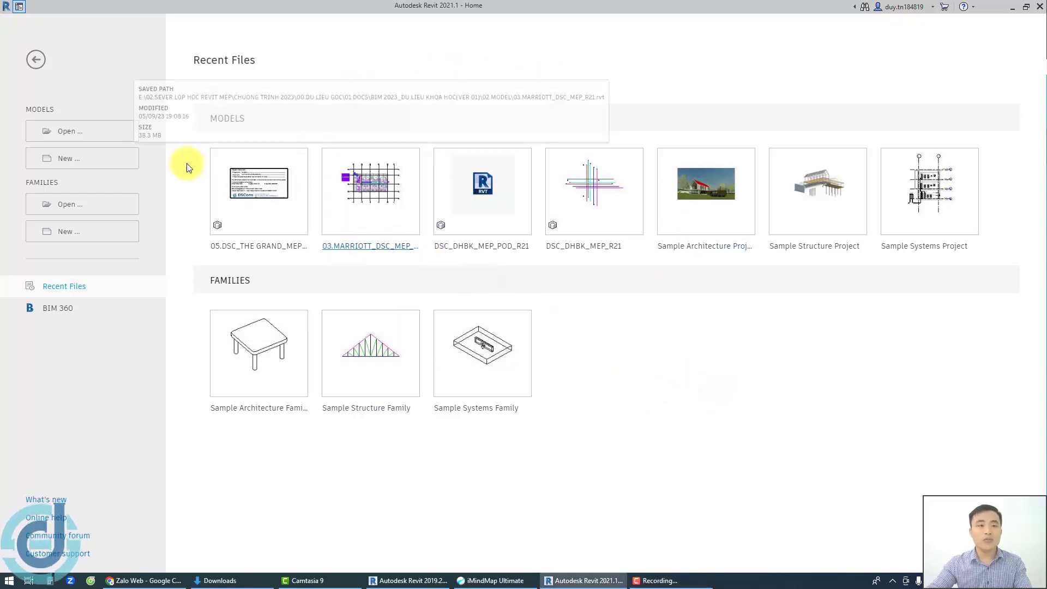
Step: Open 05.DSC_THE GRAND_MEP_L1_R21 from Downloads with Detach from Central ticked
{"action": "left_click", "coordinate": [90, 135]}
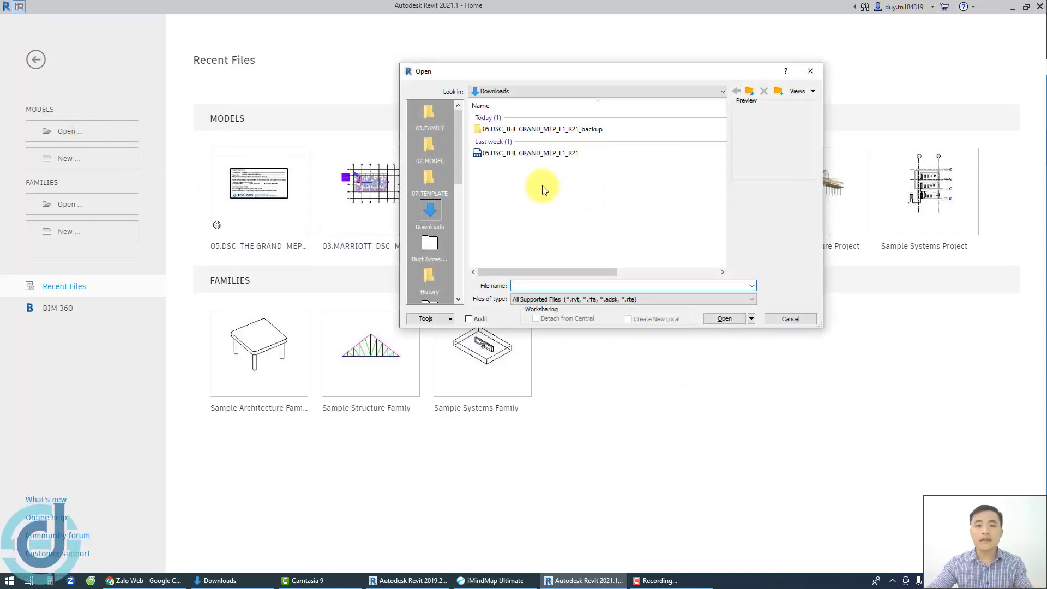
{"action": "left_click", "coordinate": [550, 153]}
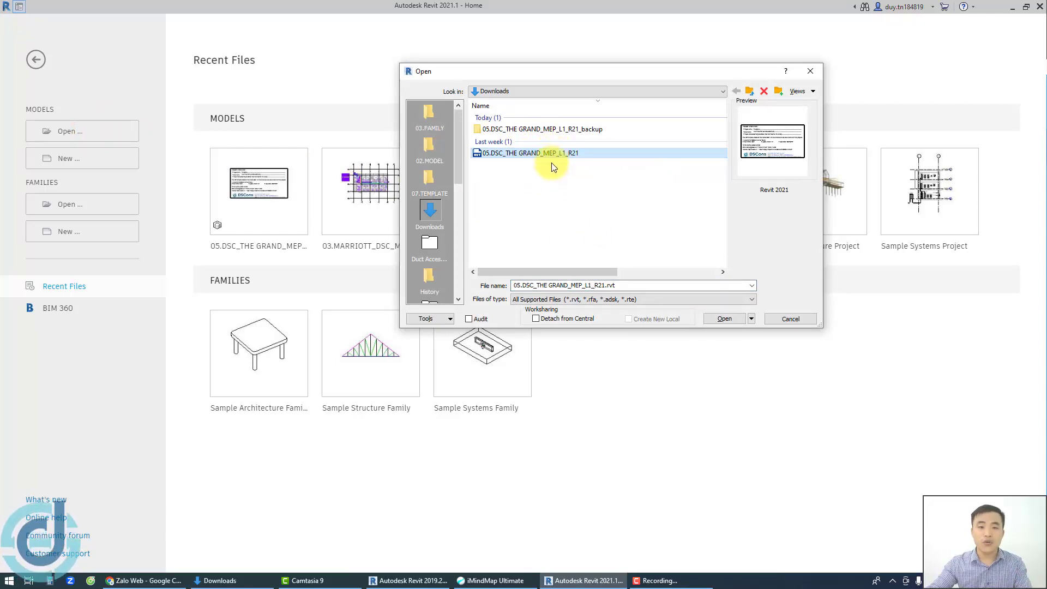
{"action": "left_click", "coordinate": [535, 318]}
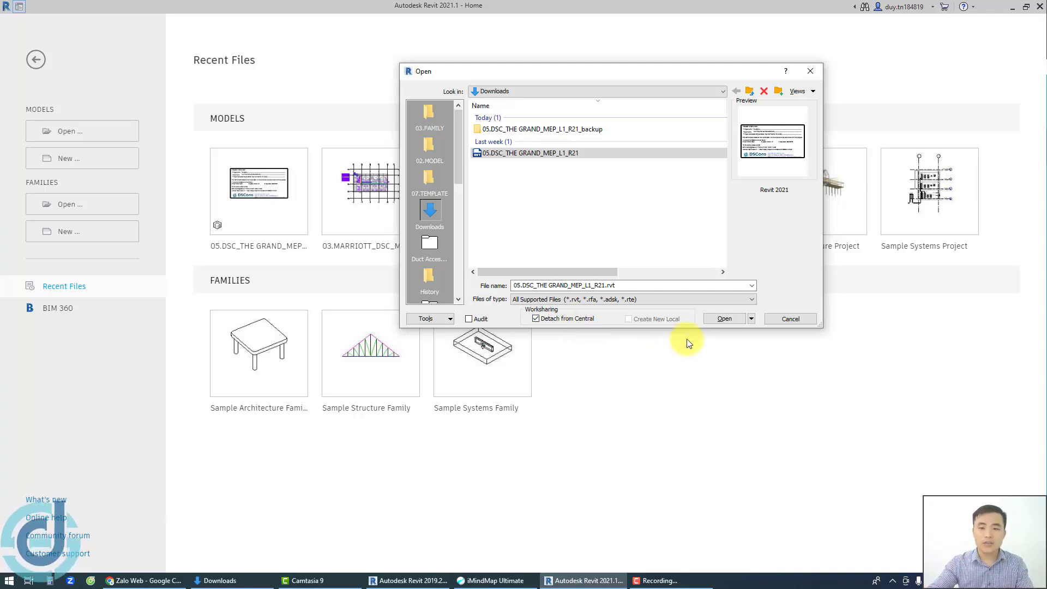
{"action": "left_click", "coordinate": [722, 321]}
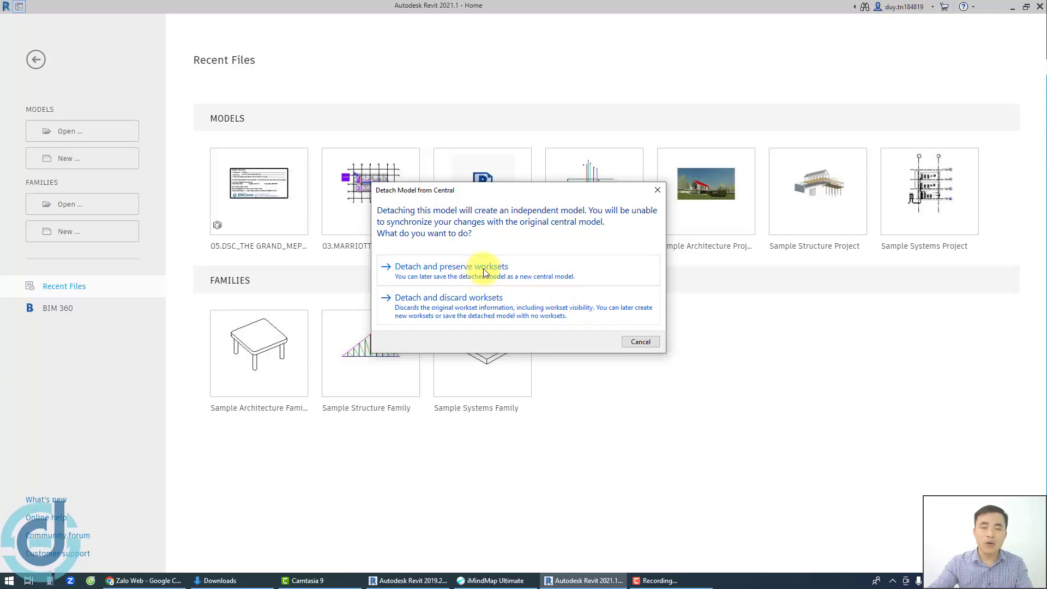
Step: Detach preserving worksets, then dismiss the missing-elements Cannot Open Model error
{"action": "left_click", "coordinate": [526, 274]}
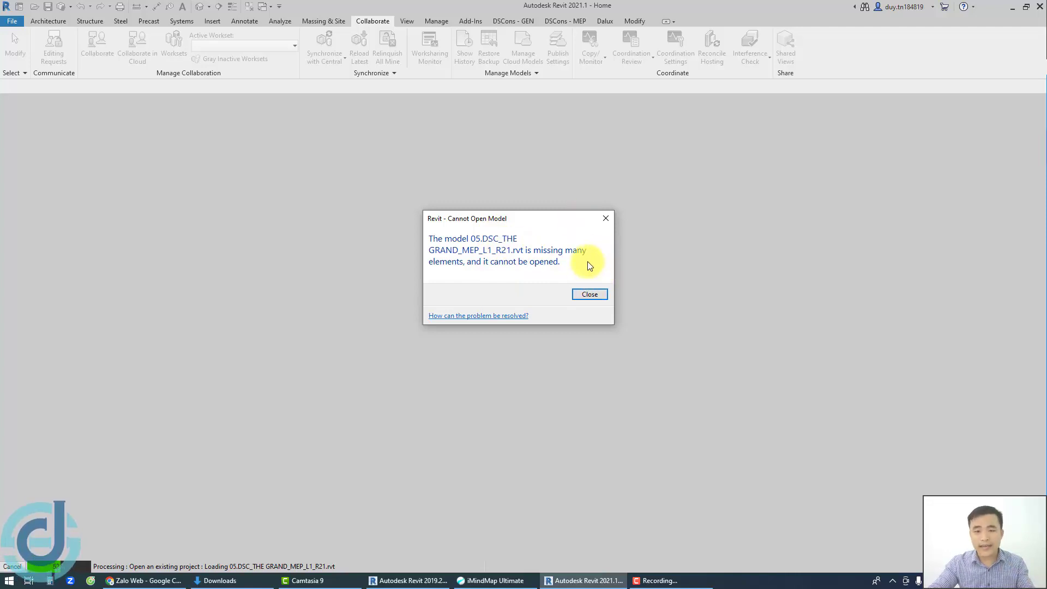
{"action": "left_click", "coordinate": [589, 295]}
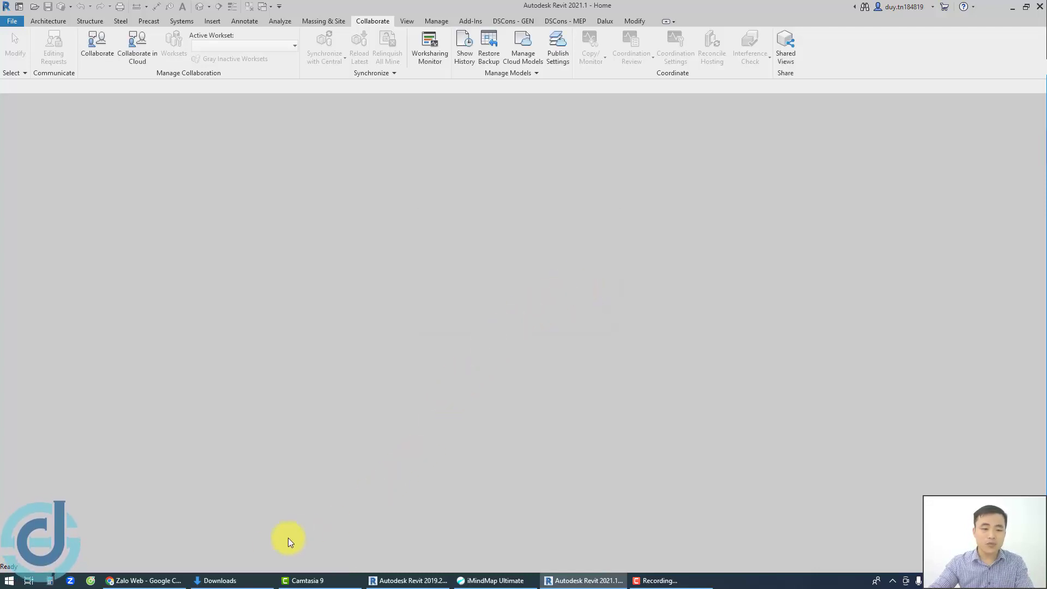
Step: In Downloads, select the original GRAND MEP .rvt file and paste two duplicates
{"action": "left_click", "coordinate": [218, 581]}
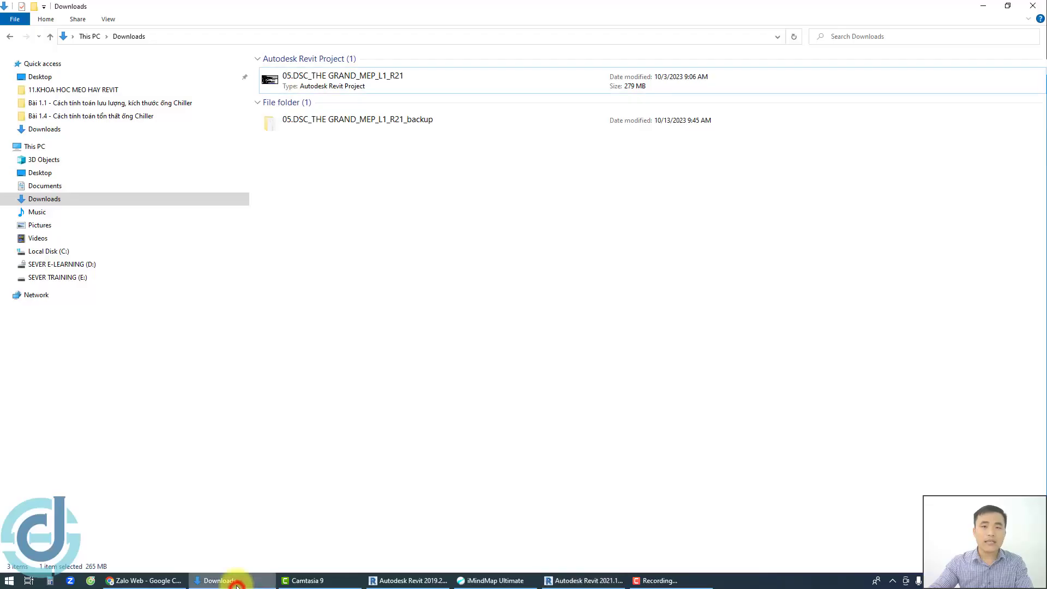
{"action": "left_click", "coordinate": [428, 122]}
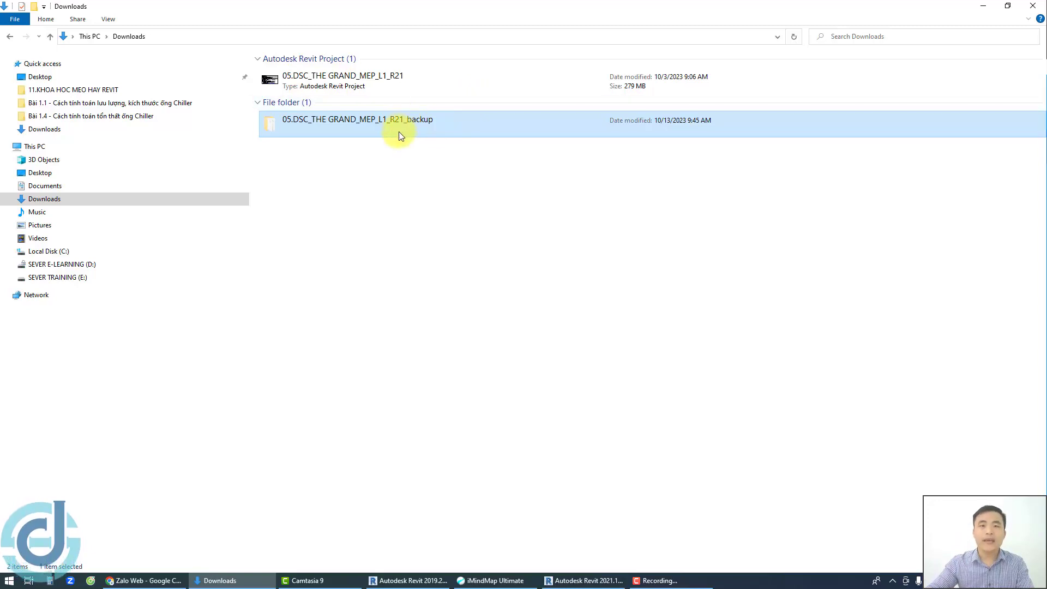
{"action": "left_click", "coordinate": [399, 78]}
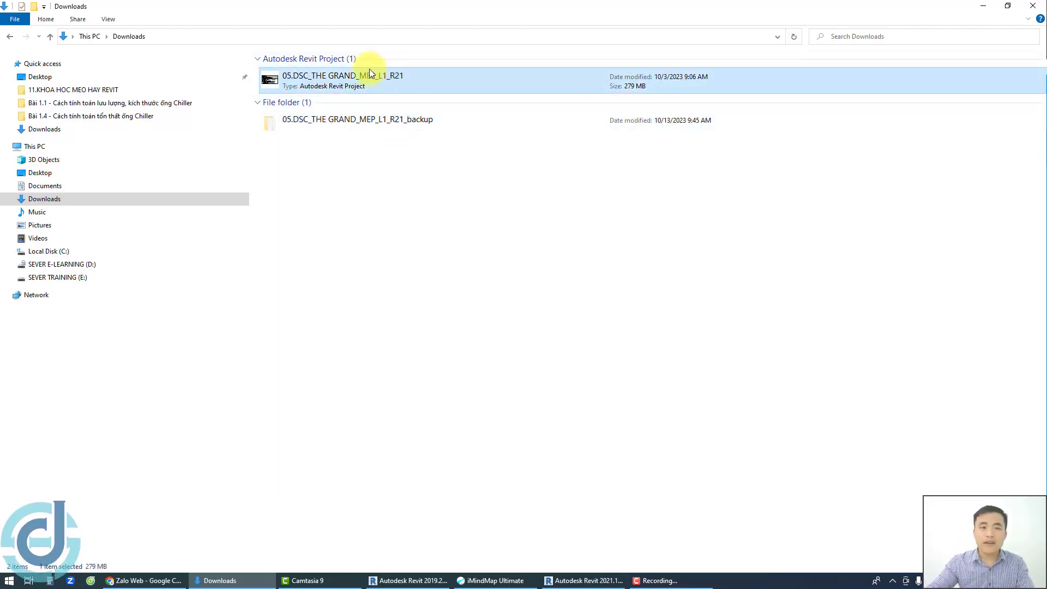
{"action": "left_click", "coordinate": [379, 122]}
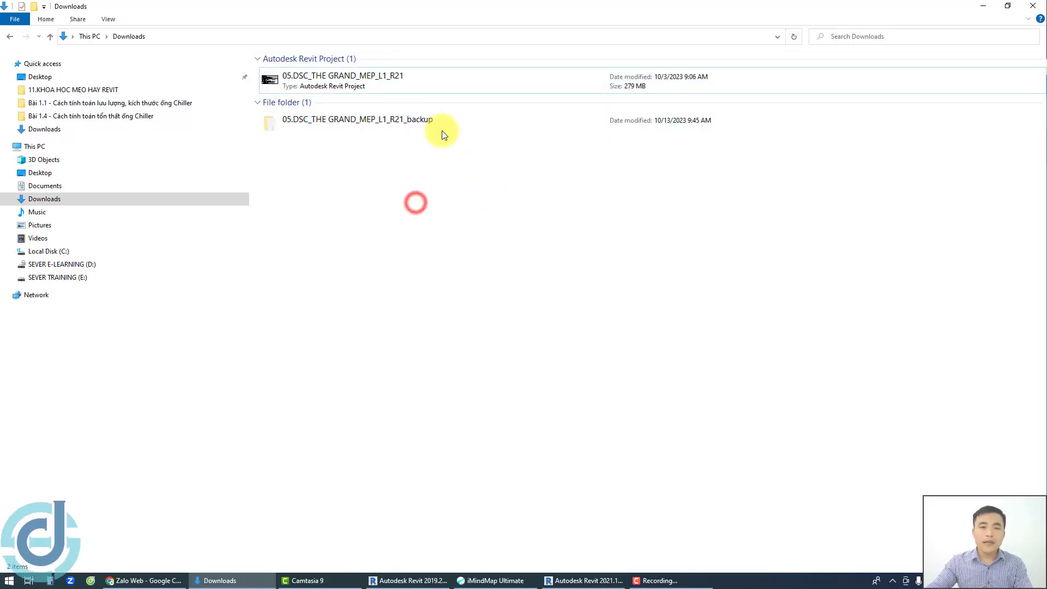
{"action": "left_click", "coordinate": [421, 89]}
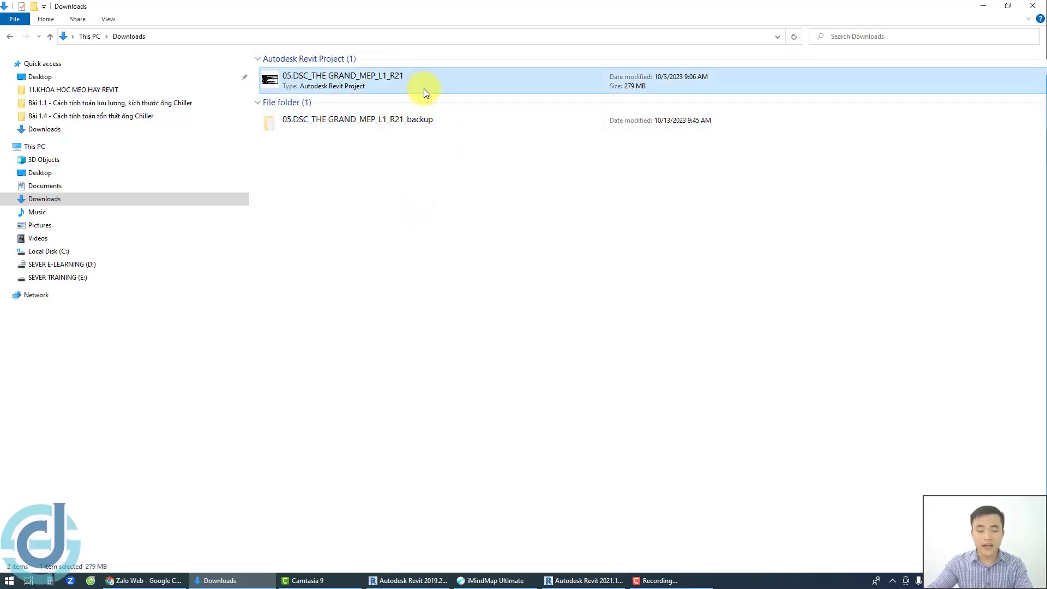
{"action": "key", "text": "ctrl+v"}
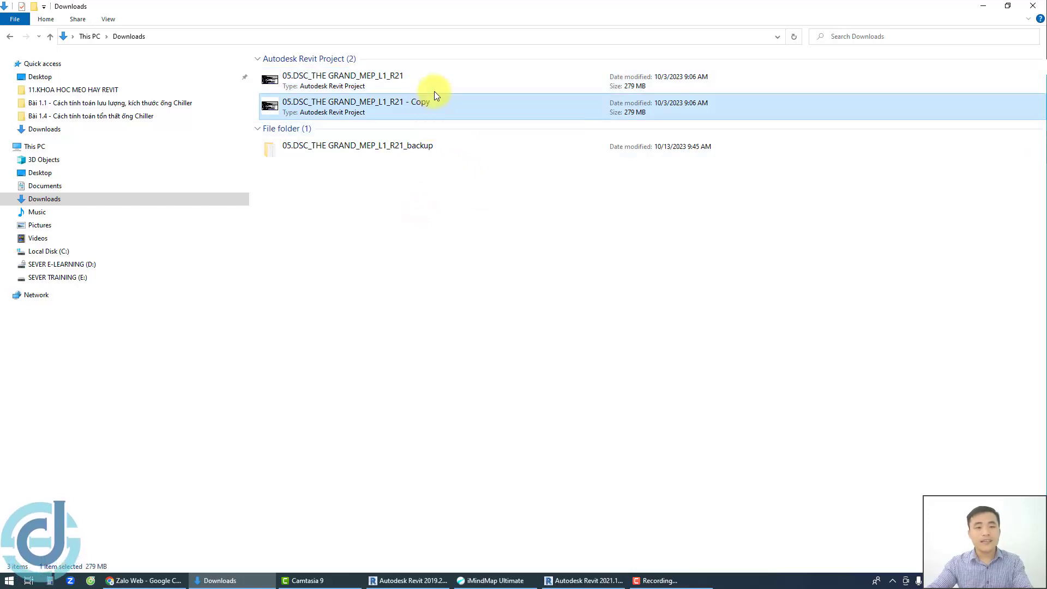
{"action": "key", "text": "ctrl+v"}
Step: Rename the duplicates to 05.DSC_THE GRAND_MEP_L1_R21.0001 and 05.DSC_THE GRAND_MEP_L1_R21.0002
{"action": "left_click", "coordinate": [430, 100]}
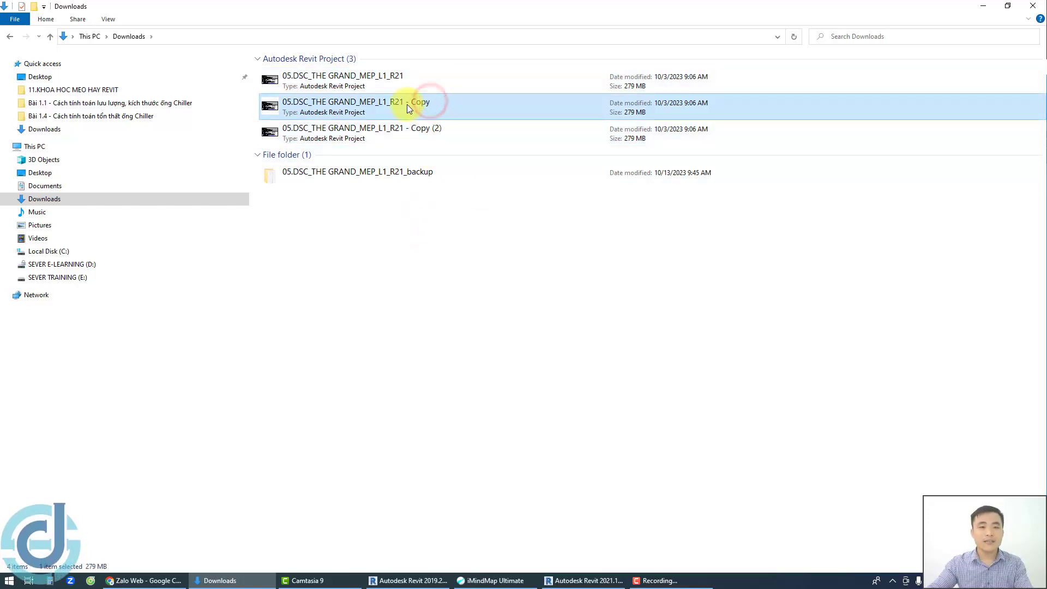
{"action": "left_click", "coordinate": [407, 104]}
{"action": "left_click", "coordinate": [405, 103]}
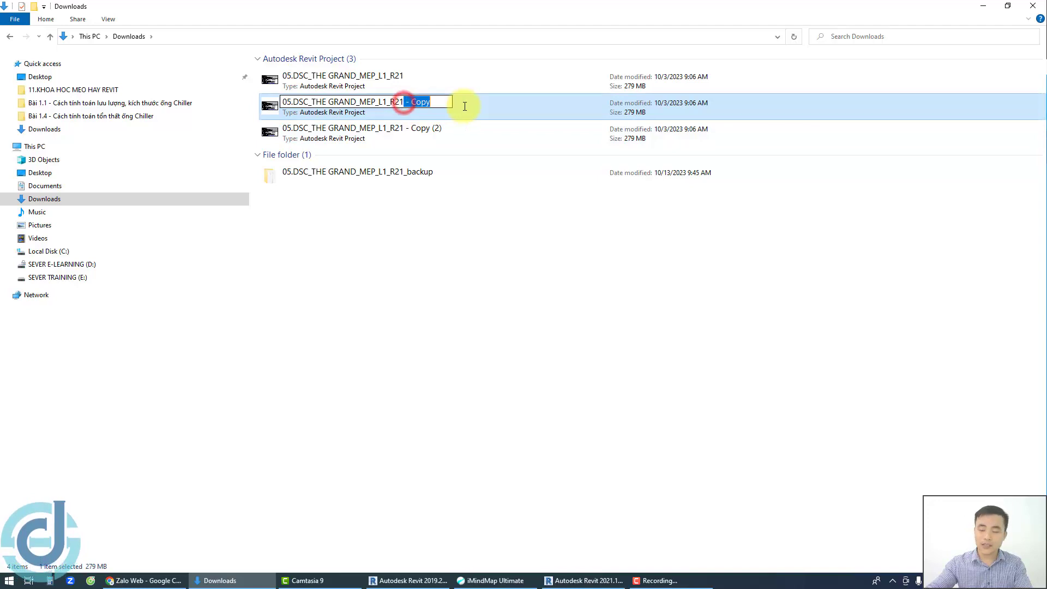
{"action": "key", "text": "Delete"}
{"action": "key", "text": "Delete"}
{"action": "key", "text": "Delete"}
{"action": "type", "text": ".0001"}
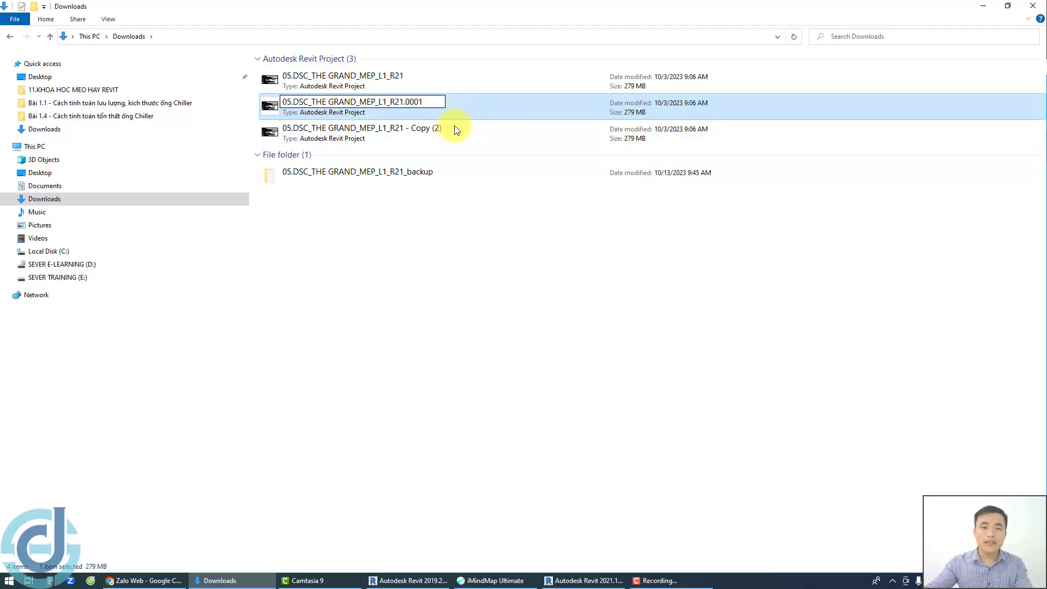
{"action": "left_click", "coordinate": [453, 128]}
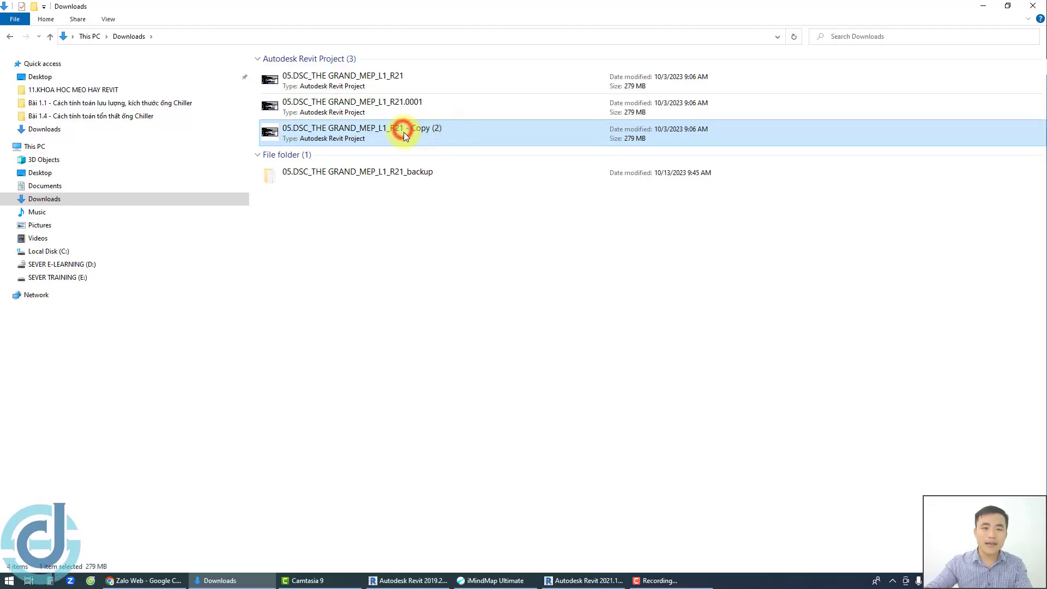
{"action": "left_click_drag", "start_coordinate": [404, 129], "coordinate": [542, 145]}
{"action": "type", "text": ".0"}
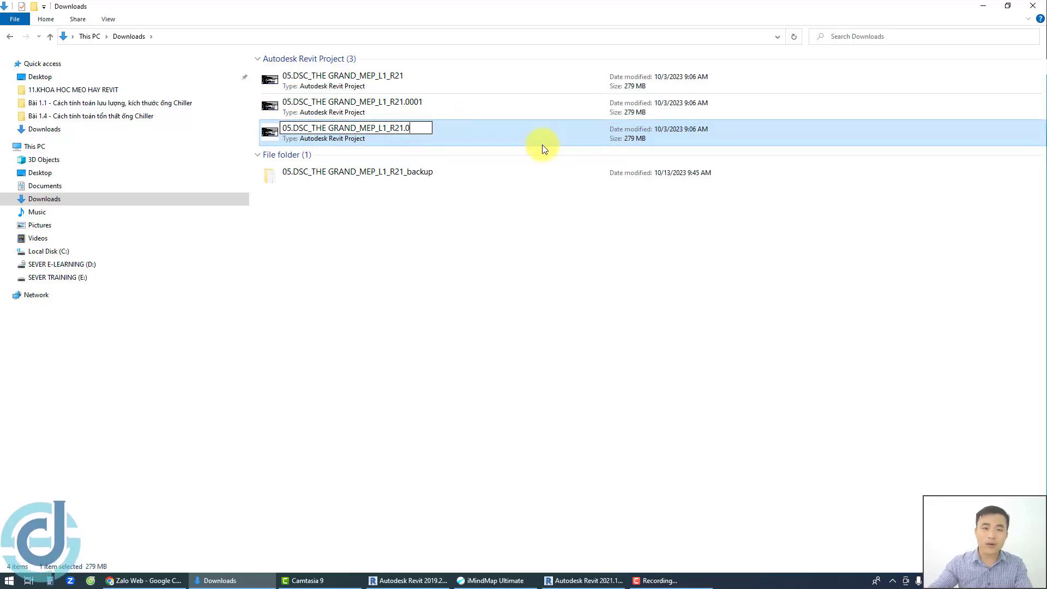
{"action": "type", "text": "002"}
{"action": "left_click", "coordinate": [603, 293]}
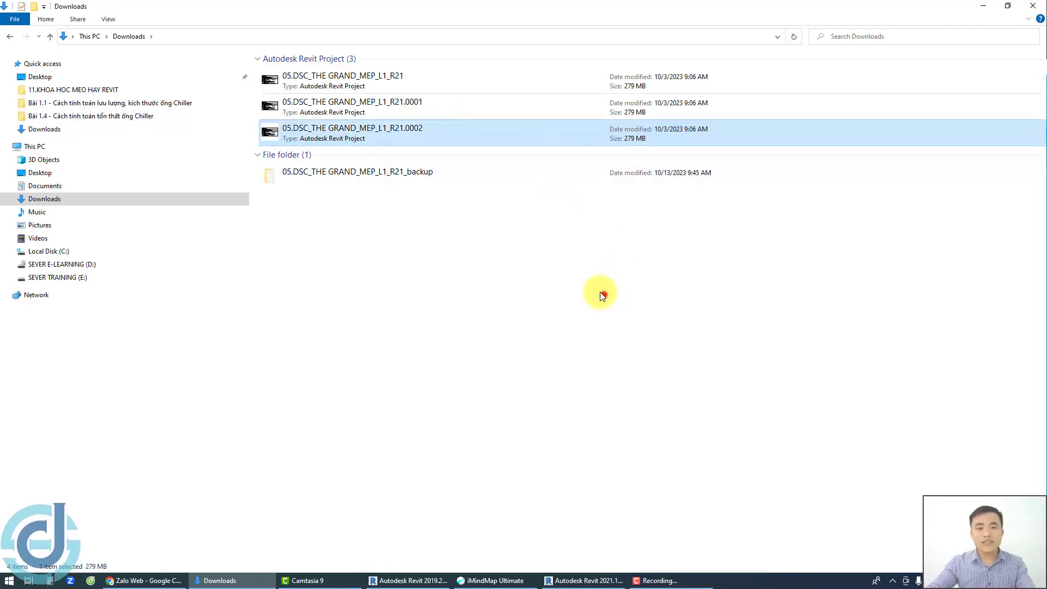
Step: Review the original file, its .0001 and .0002 copies, and the backup folder
{"action": "left_click", "coordinate": [633, 106]}
{"action": "left_click", "coordinate": [583, 128], "text": "ctrl"}
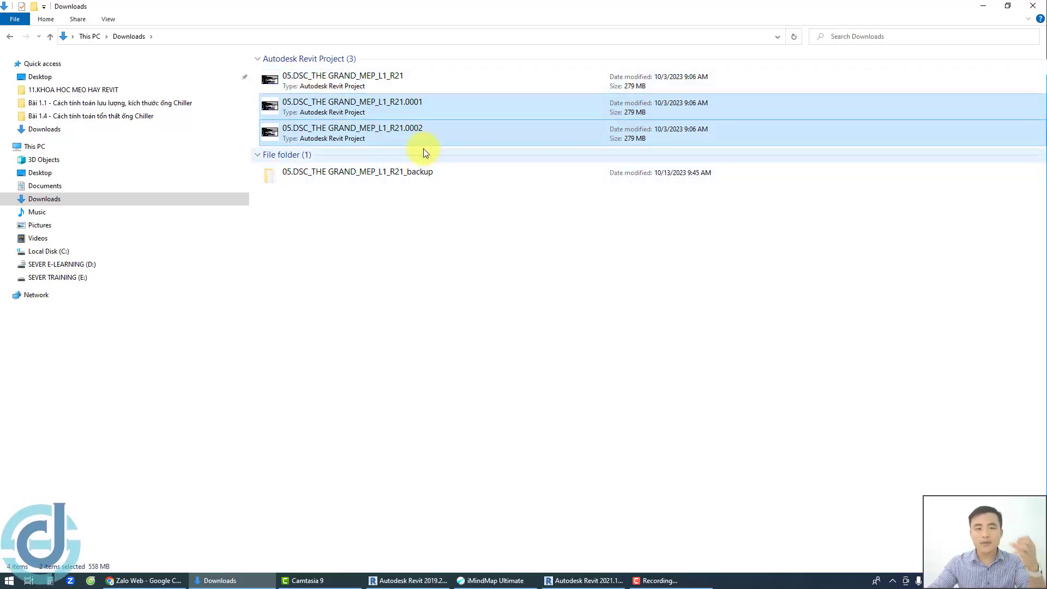
{"action": "left_click", "coordinate": [487, 233]}
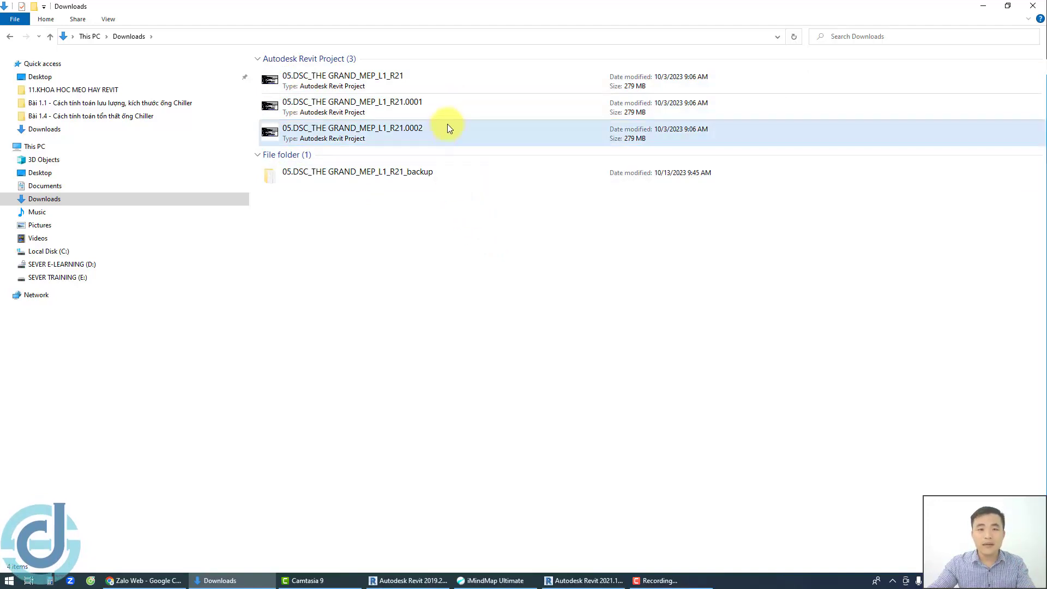
{"action": "left_click", "coordinate": [403, 75]}
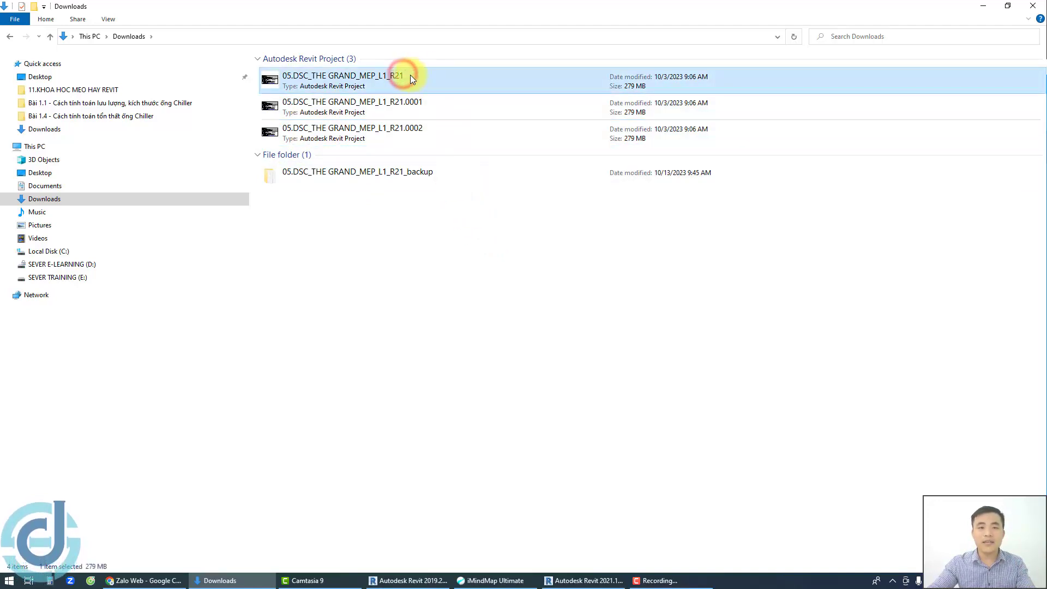
{"action": "left_click", "coordinate": [451, 132]}
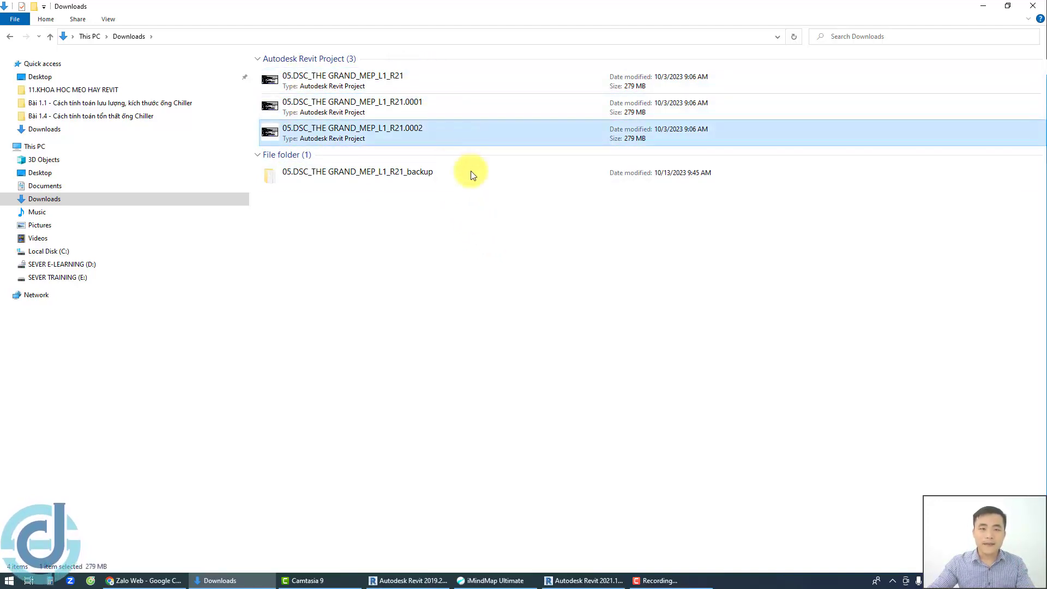
{"action": "left_click", "coordinate": [487, 200]}
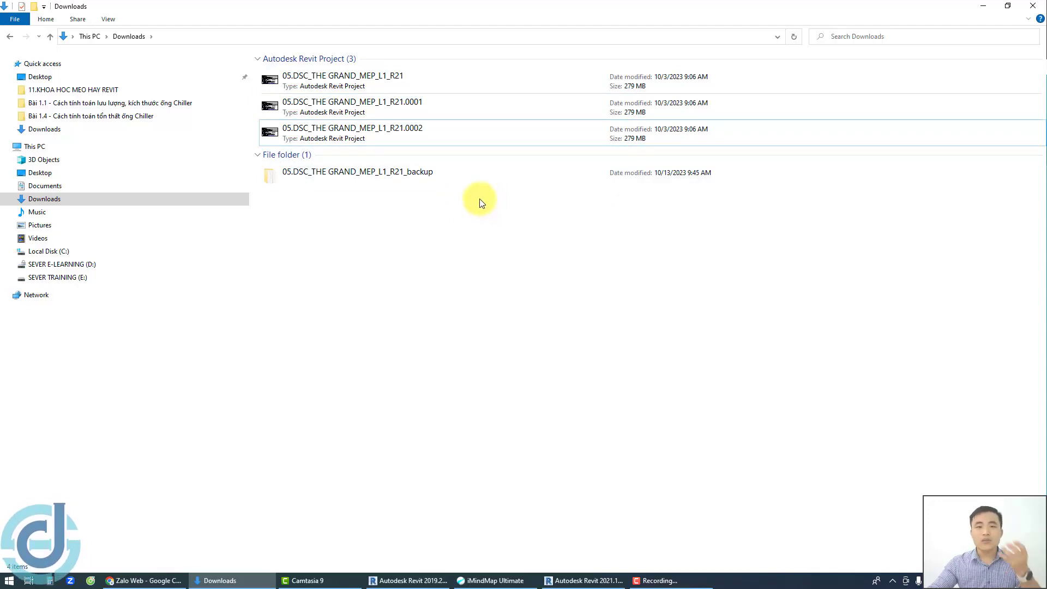
{"action": "left_click", "coordinate": [417, 176]}
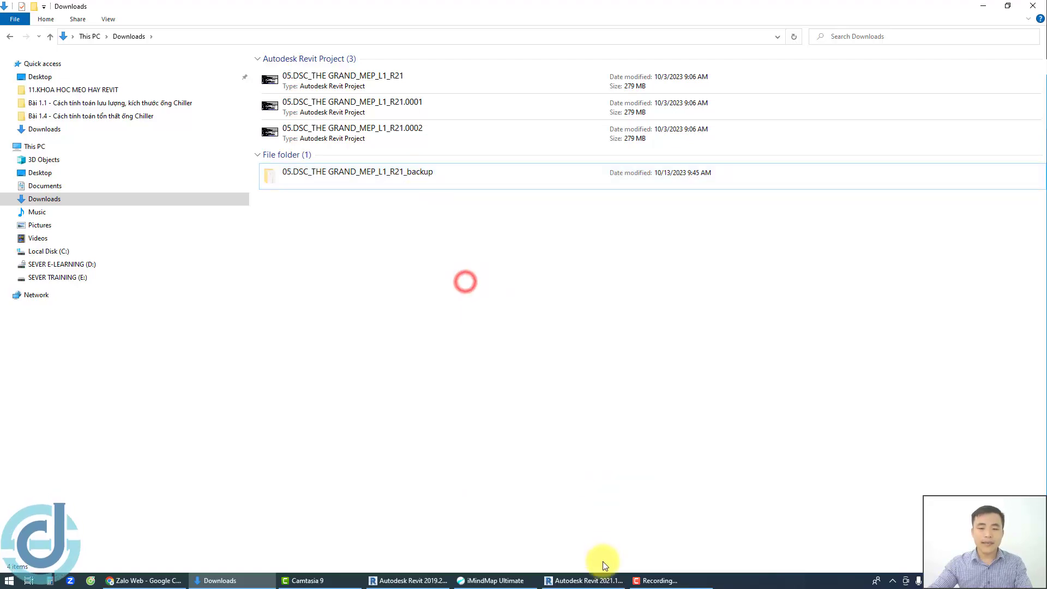
Step: Back in Revit, restore from the 05.DSC_THE GRAND_MEP_L1_R21_backup folder in Downloads
{"action": "left_click", "coordinate": [601, 581]}
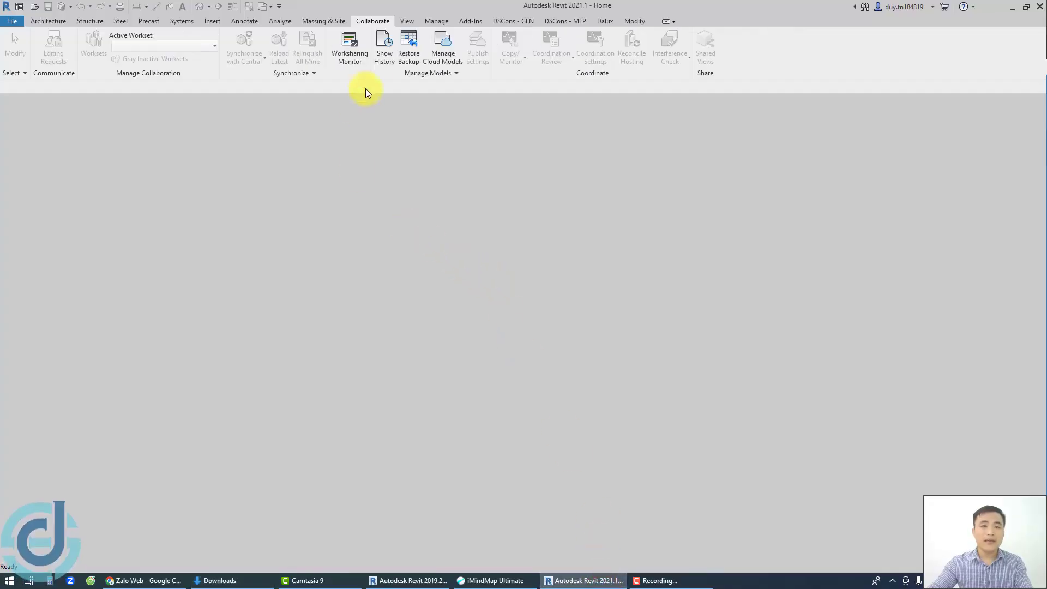
{"action": "left_click", "coordinate": [376, 23]}
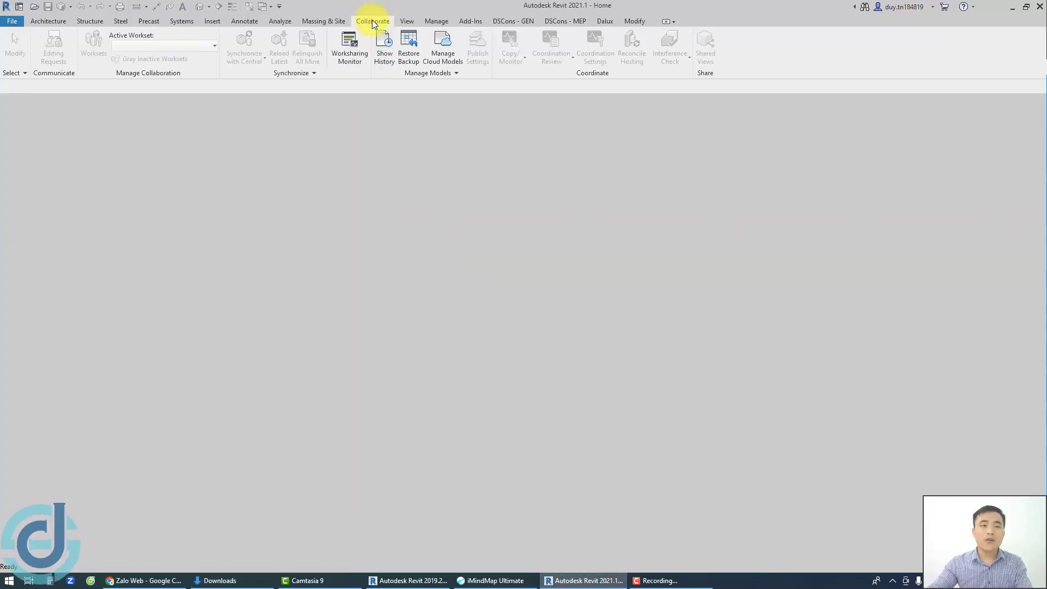
{"action": "left_click", "coordinate": [20, 7]}
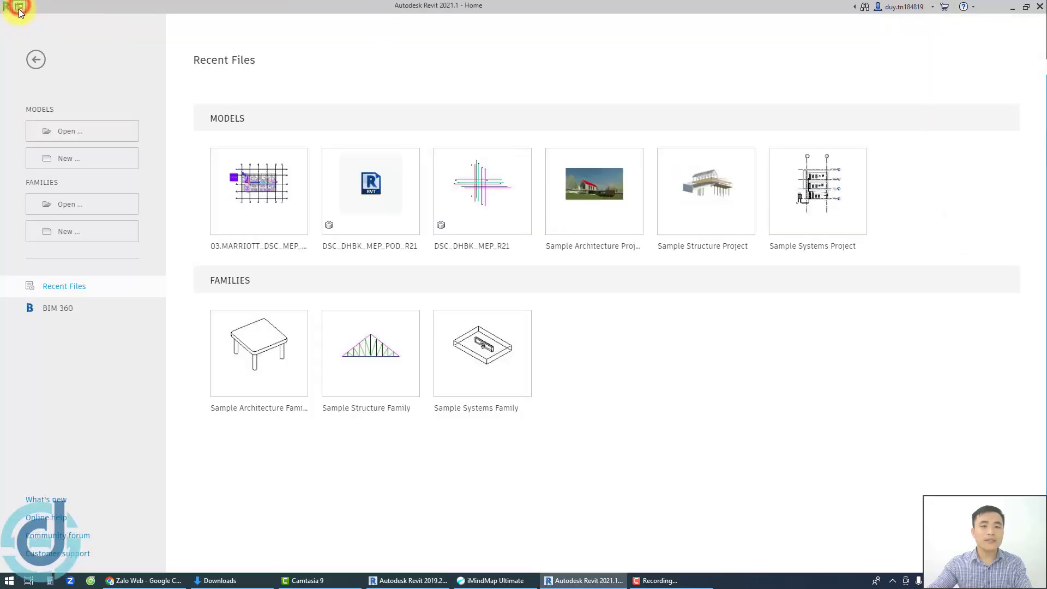
{"action": "left_click", "coordinate": [19, 7]}
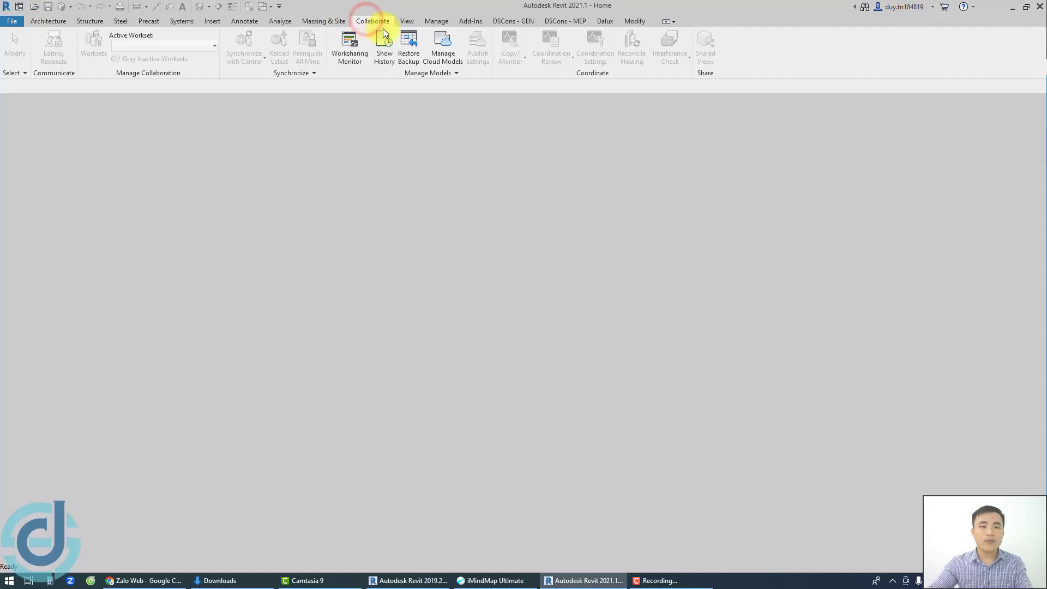
{"action": "left_click", "coordinate": [409, 51]}
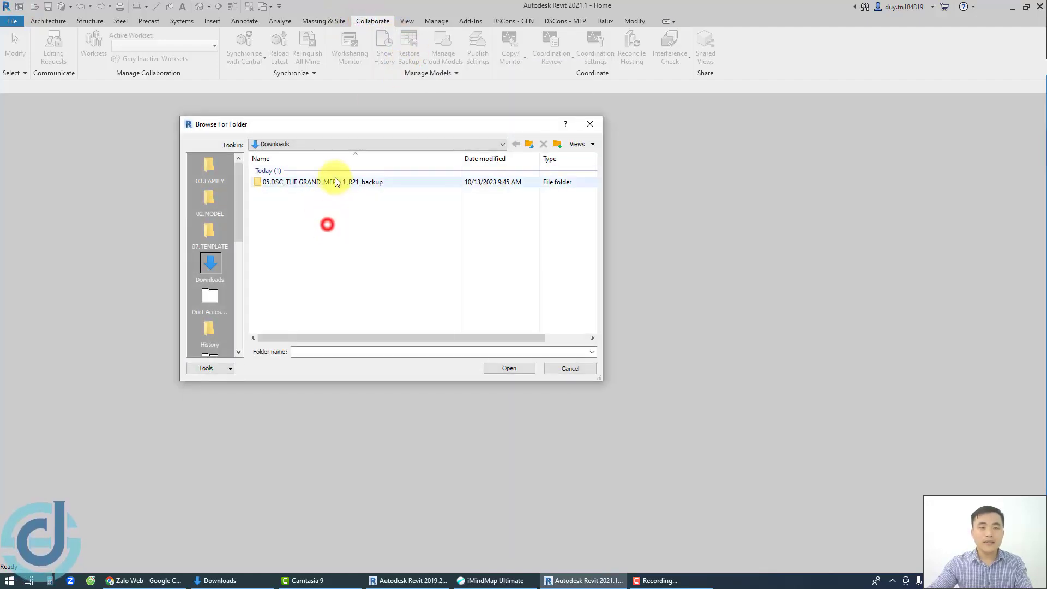
{"action": "left_click", "coordinate": [327, 183]}
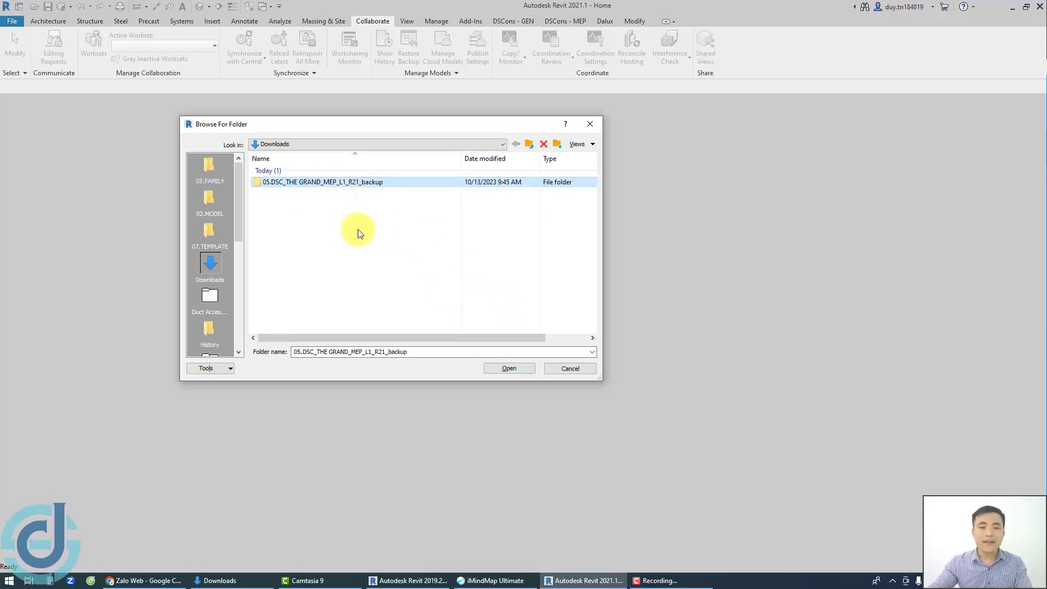
{"action": "left_click", "coordinate": [509, 369]}
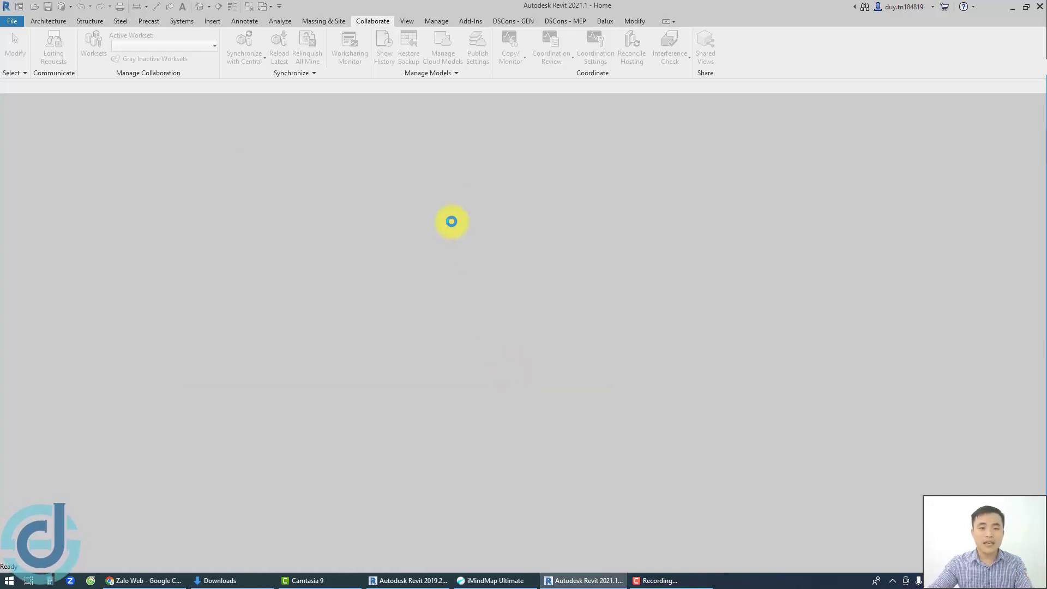
Step: Save the current backup version as 05.DSC_THE GRAND_MEP_L1_R2021 in Downloads
{"action": "left_click_drag", "start_coordinate": [275, 101], "coordinate": [457, 155]}
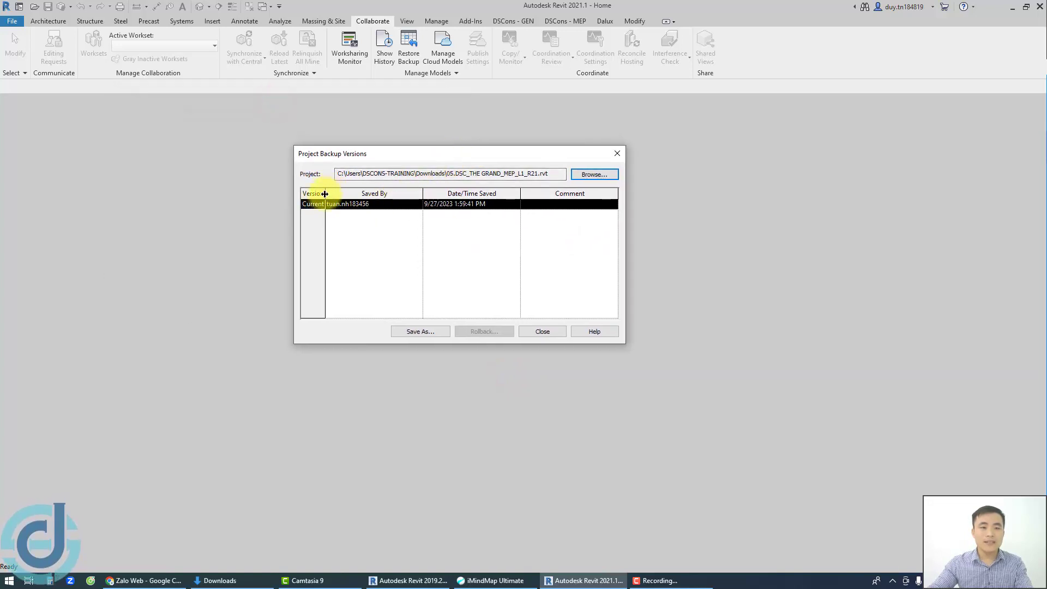
{"action": "left_click_drag", "start_coordinate": [325, 194], "coordinate": [369, 195]}
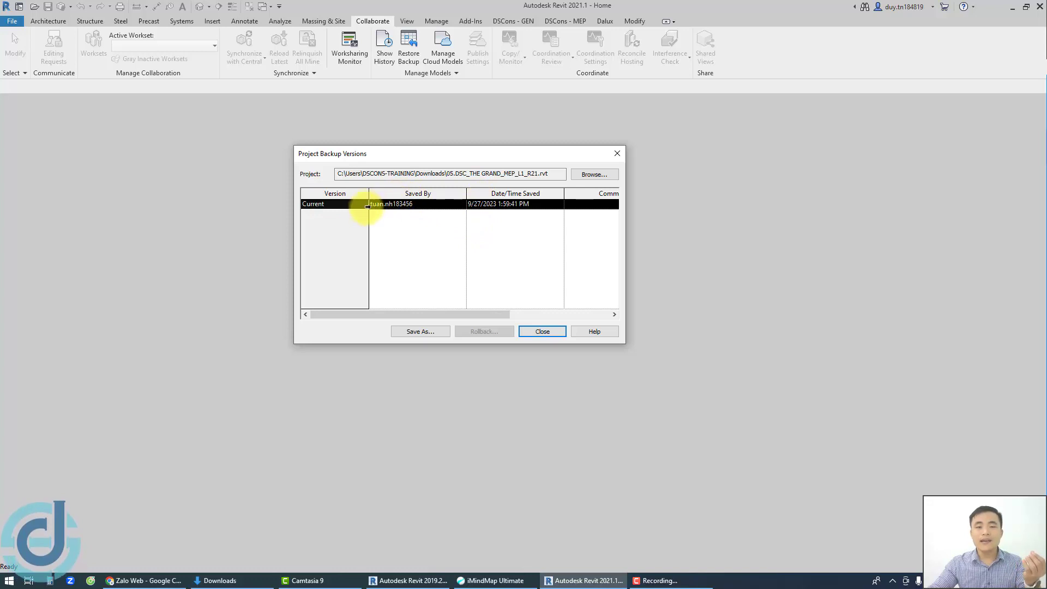
{"action": "left_click", "coordinate": [420, 331]}
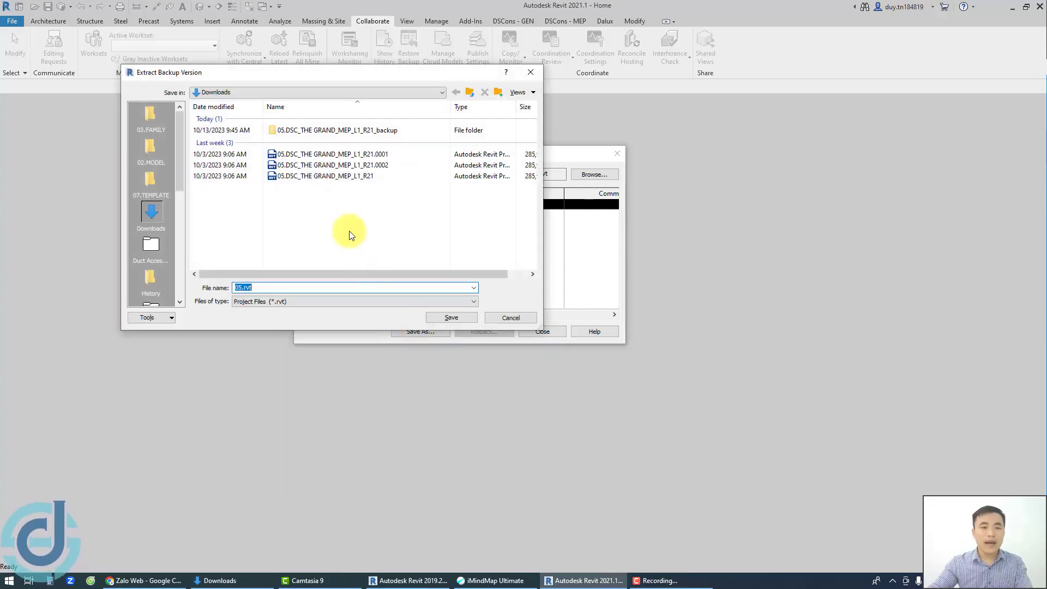
{"action": "left_click", "coordinate": [359, 177]}
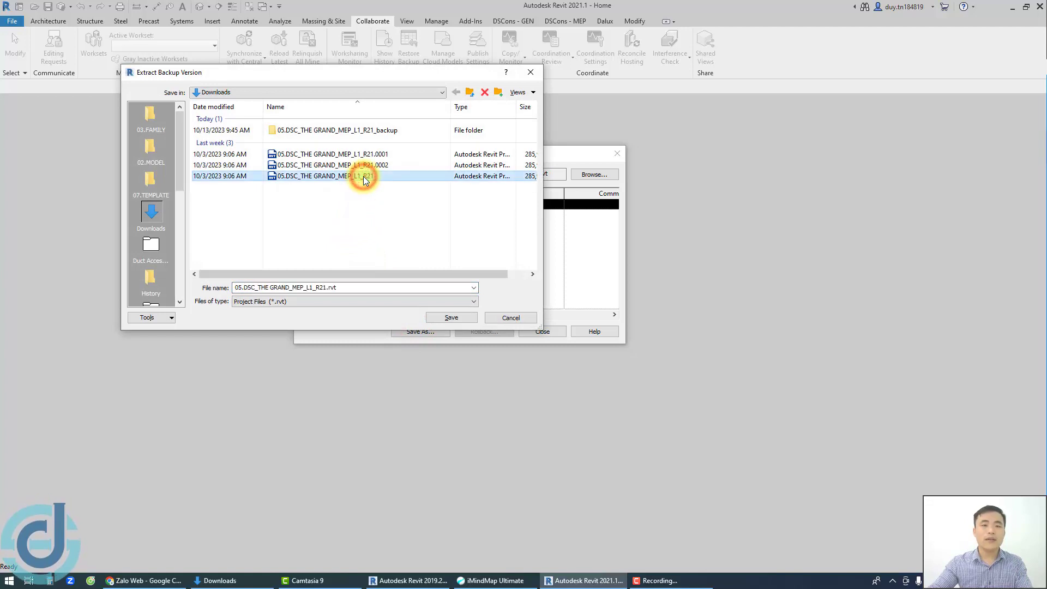
{"action": "left_click", "coordinate": [332, 287]}
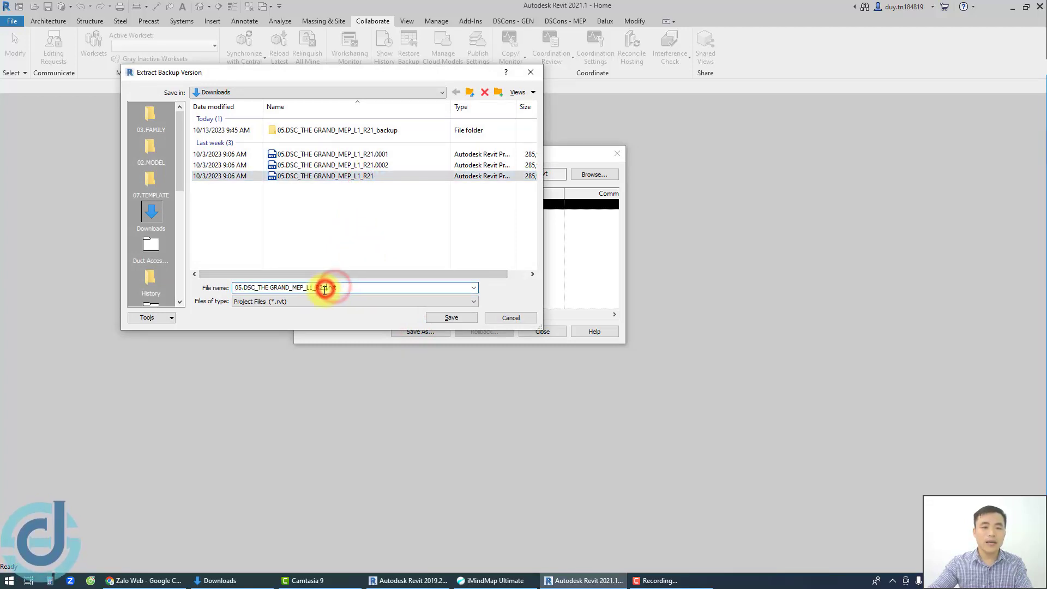
{"action": "type", "text": "02"}
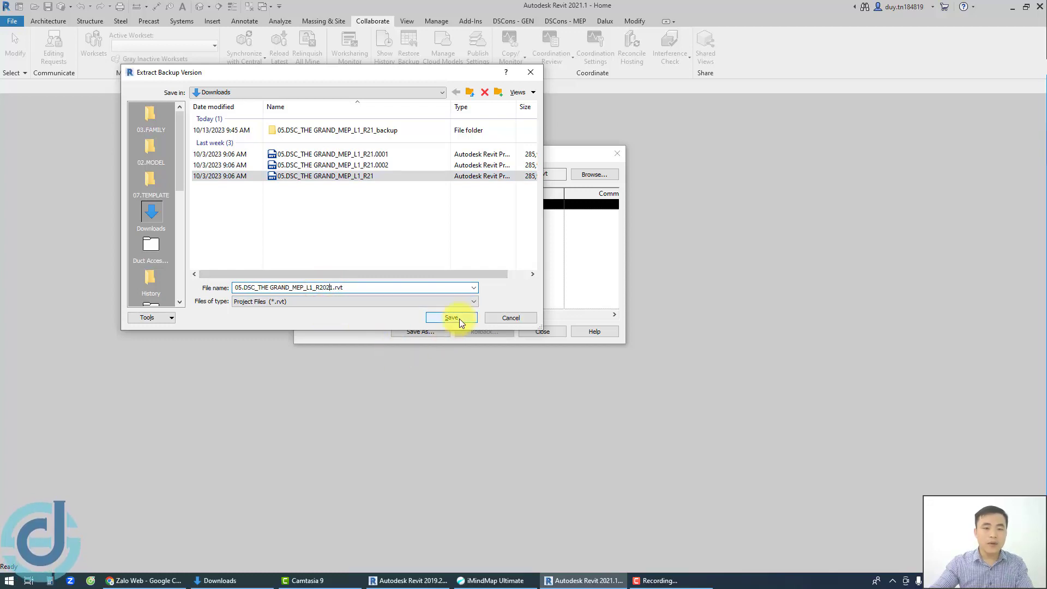
{"action": "left_click", "coordinate": [459, 319]}
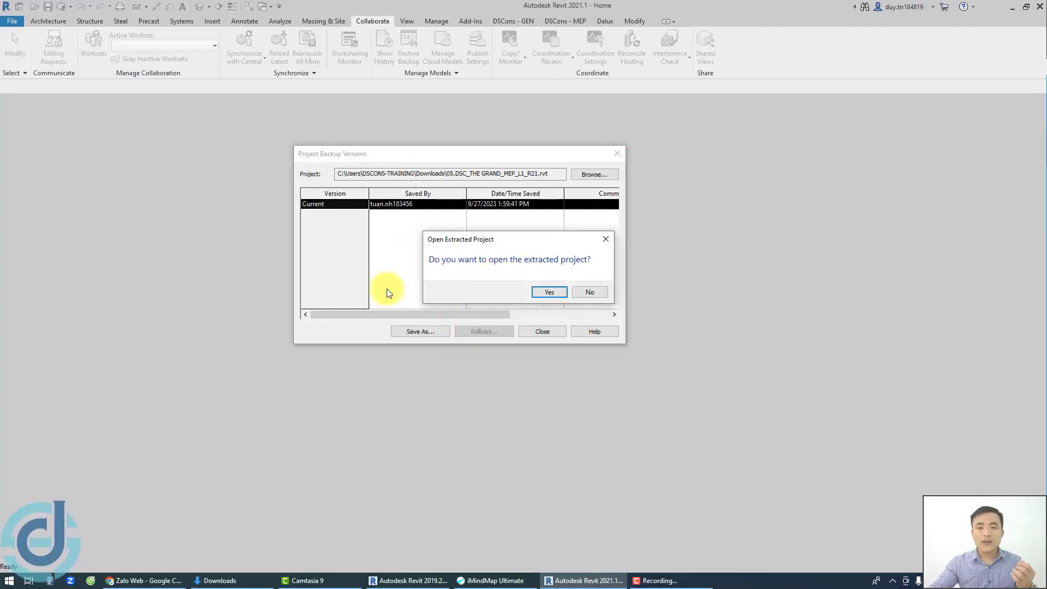
Step: Confirm Yes to open the extracted project
{"action": "left_click", "coordinate": [554, 292]}
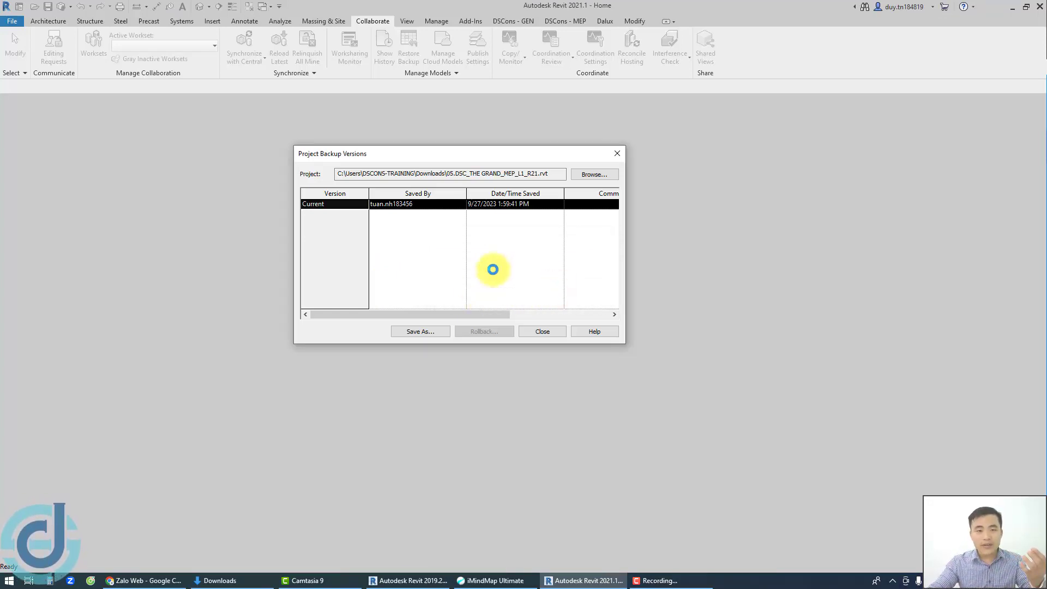
Step: Compare the original R21 (279 MB) and recovered R2021 (265 MB) file sizes, then return to Revit
{"action": "left_click", "coordinate": [220, 580]}
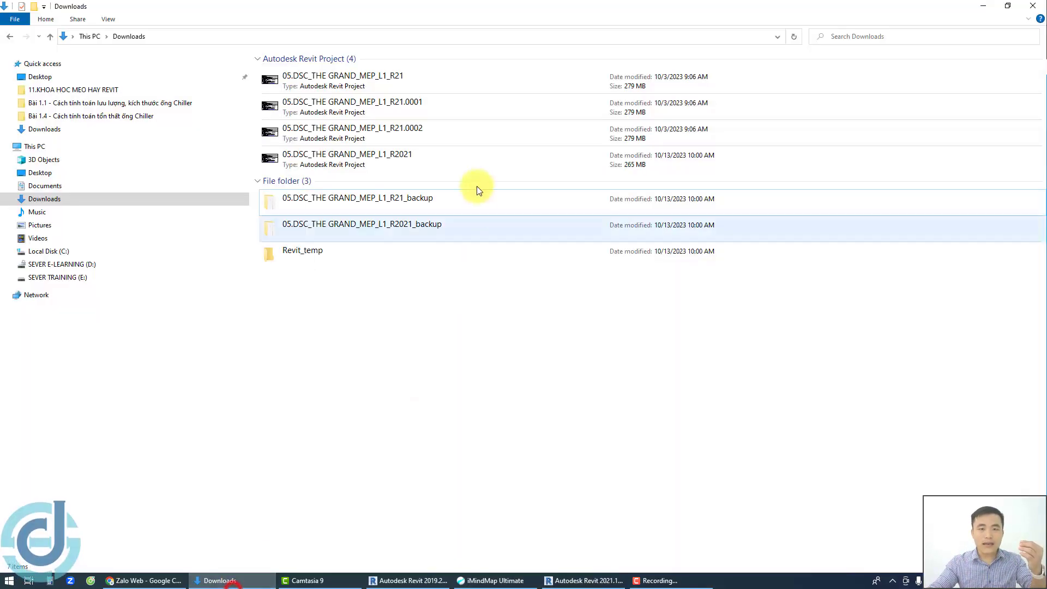
{"action": "left_click", "coordinate": [407, 80]}
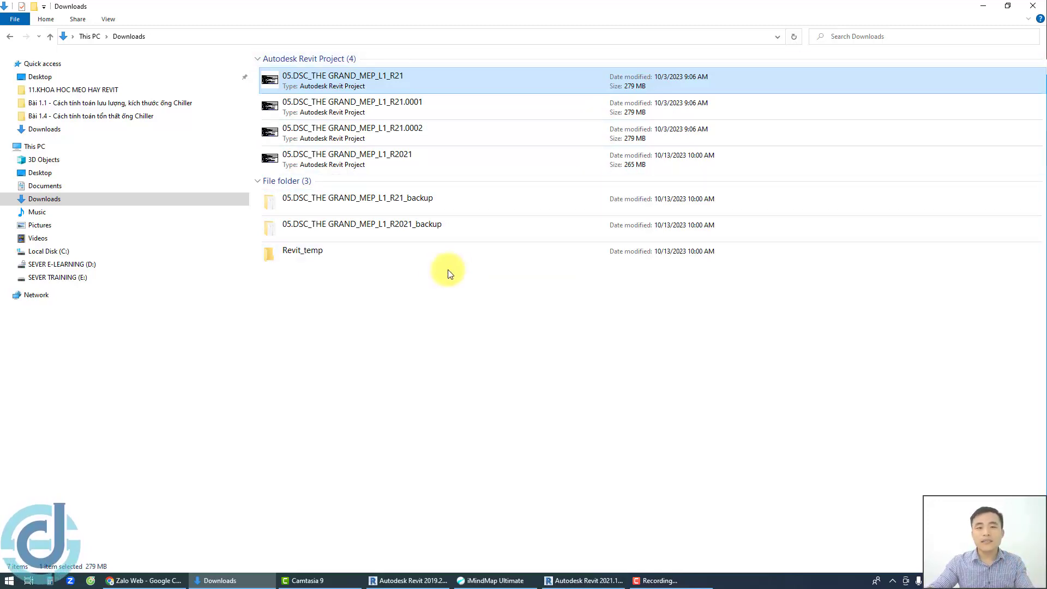
{"action": "left_click", "coordinate": [436, 158]}
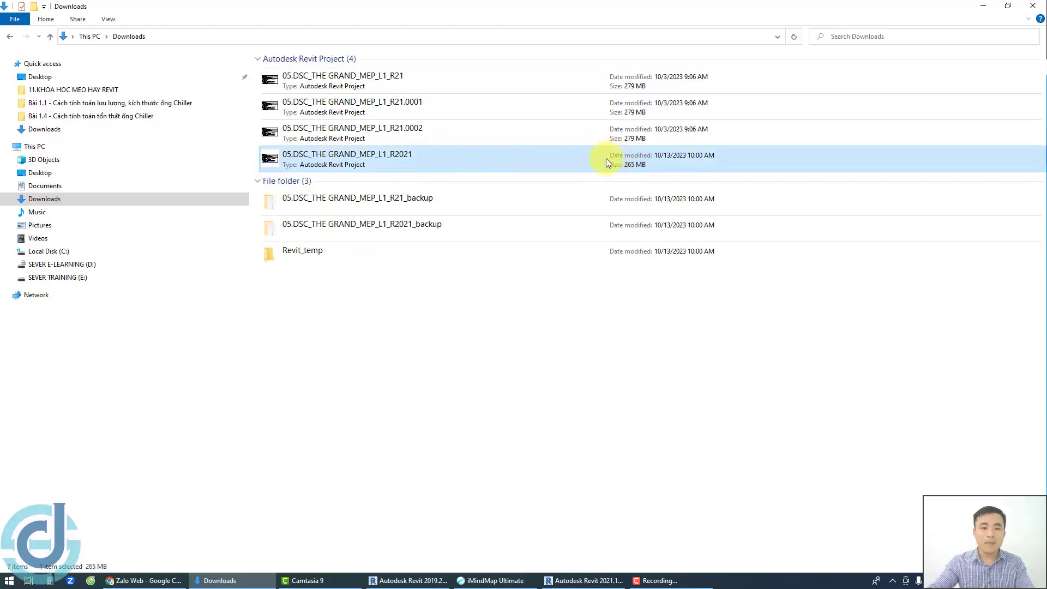
{"action": "left_click", "coordinate": [583, 581]}
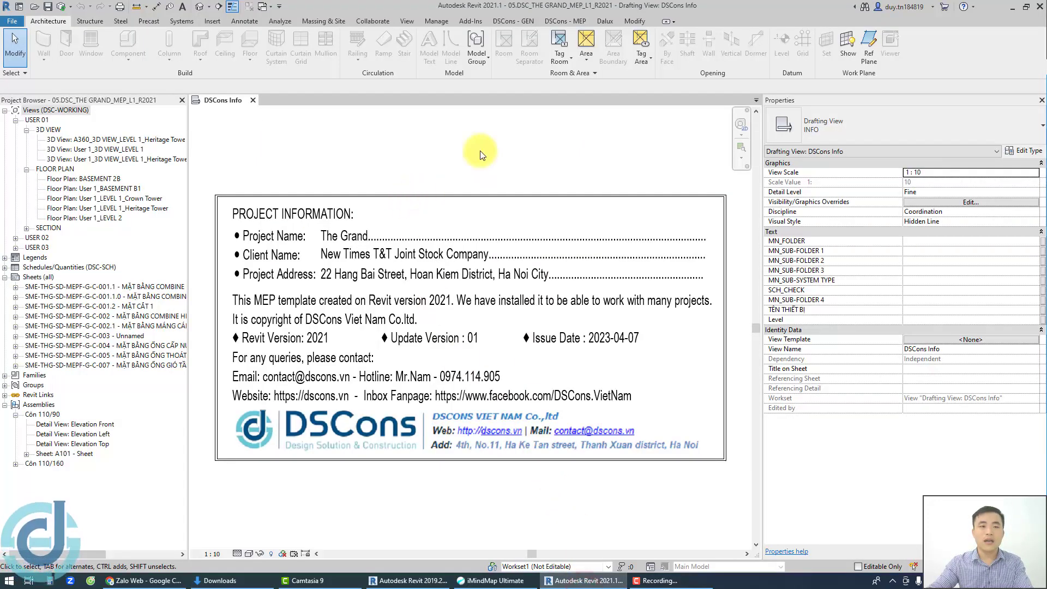
Step: Zoom around the DSCons Info drafting view and bring up the Insert ribbon tools
{"action": "scroll", "coordinate": [480, 151], "scroll_direction": "down", "scroll_amount": 3}
{"action": "scroll", "coordinate": [391, 150], "scroll_direction": "down", "scroll_amount": 2}
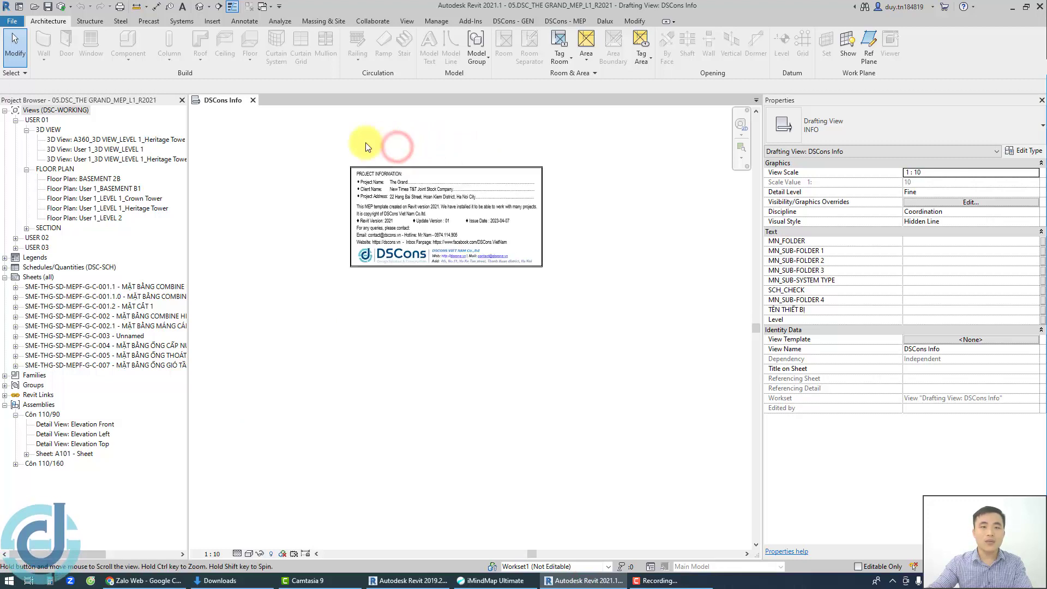
{"action": "scroll", "coordinate": [392, 139], "scroll_direction": "up", "scroll_amount": 1}
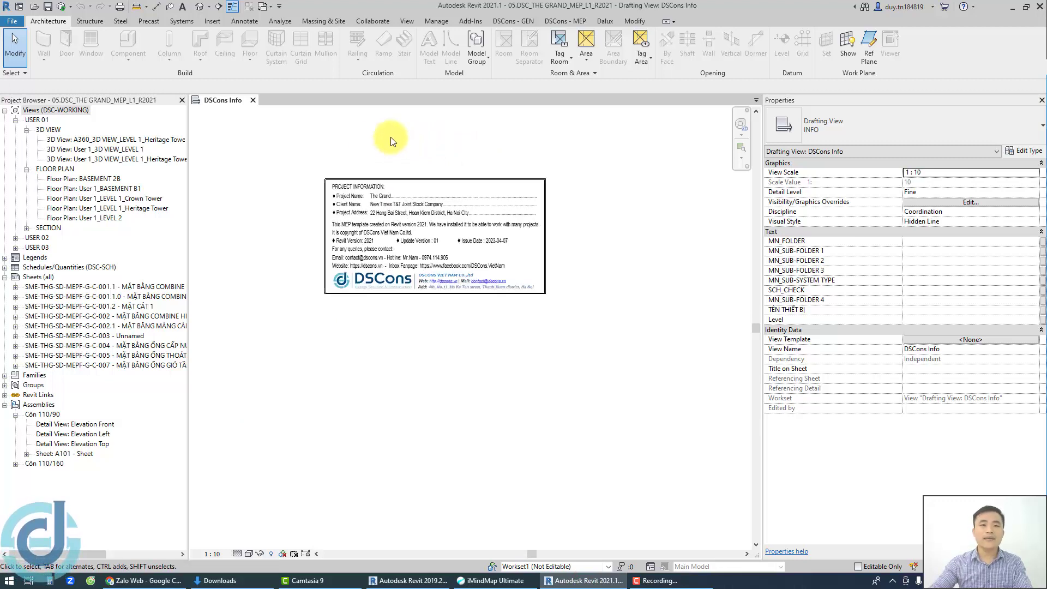
{"action": "scroll", "coordinate": [404, 175], "scroll_direction": "up", "scroll_amount": 1}
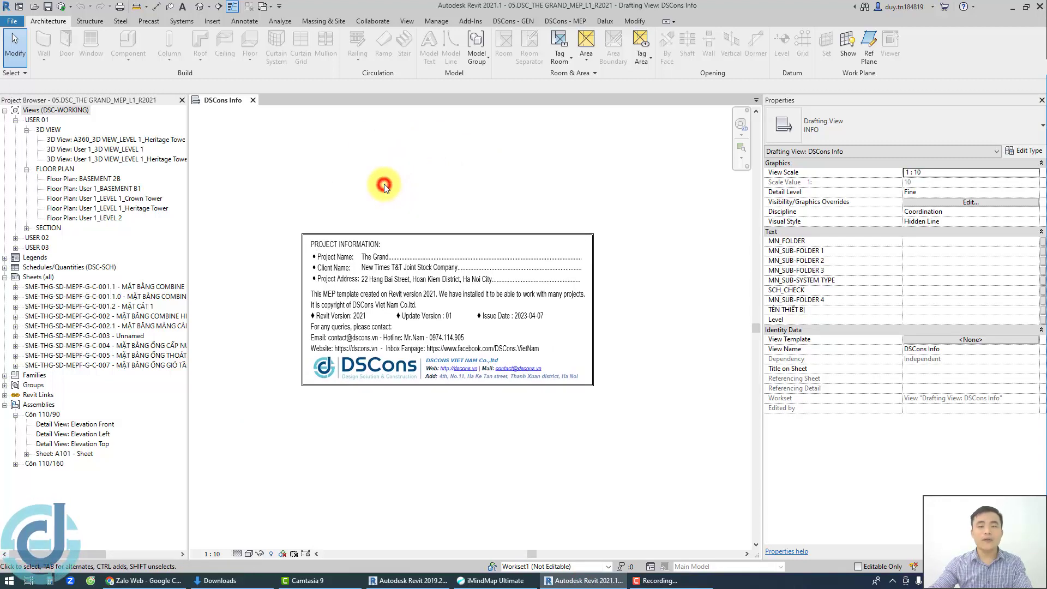
{"action": "left_click", "coordinate": [212, 22]}
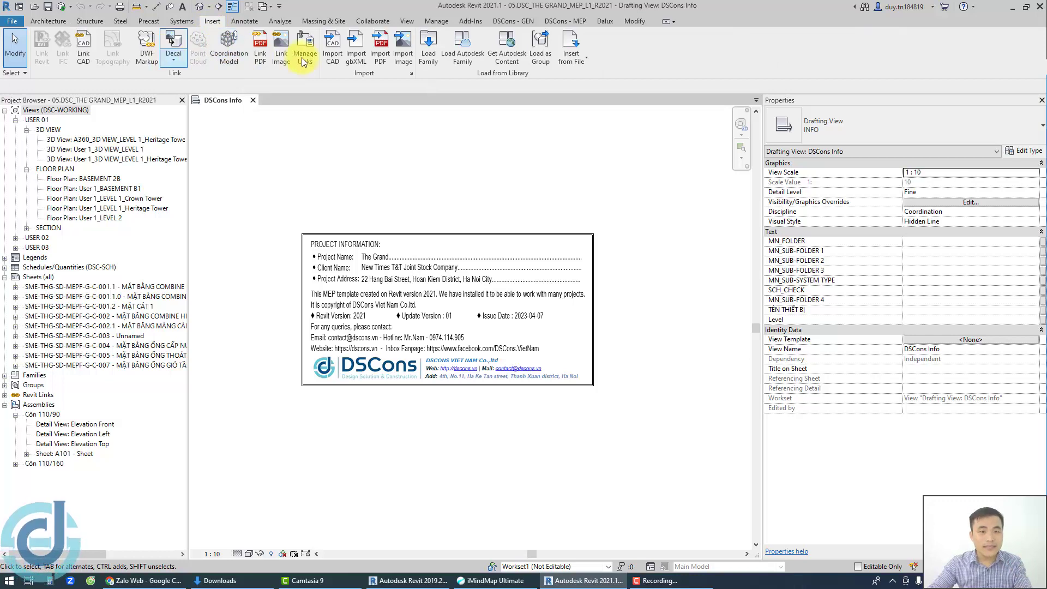
Step: In Manage Links, remove all ten unloaded CAD Formats links
{"action": "left_click", "coordinate": [301, 58]}
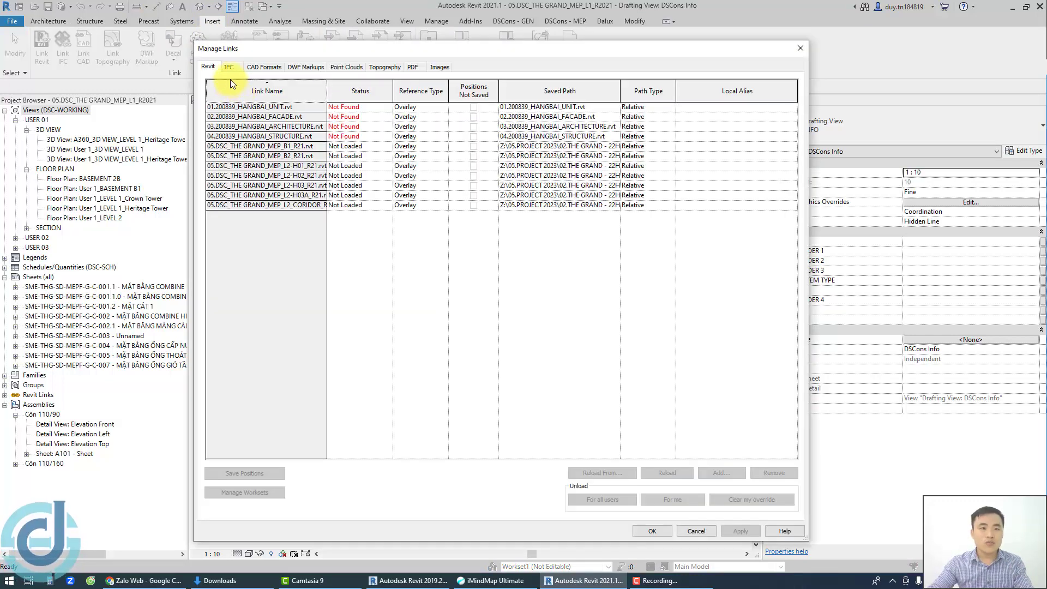
{"action": "left_click", "coordinate": [230, 67]}
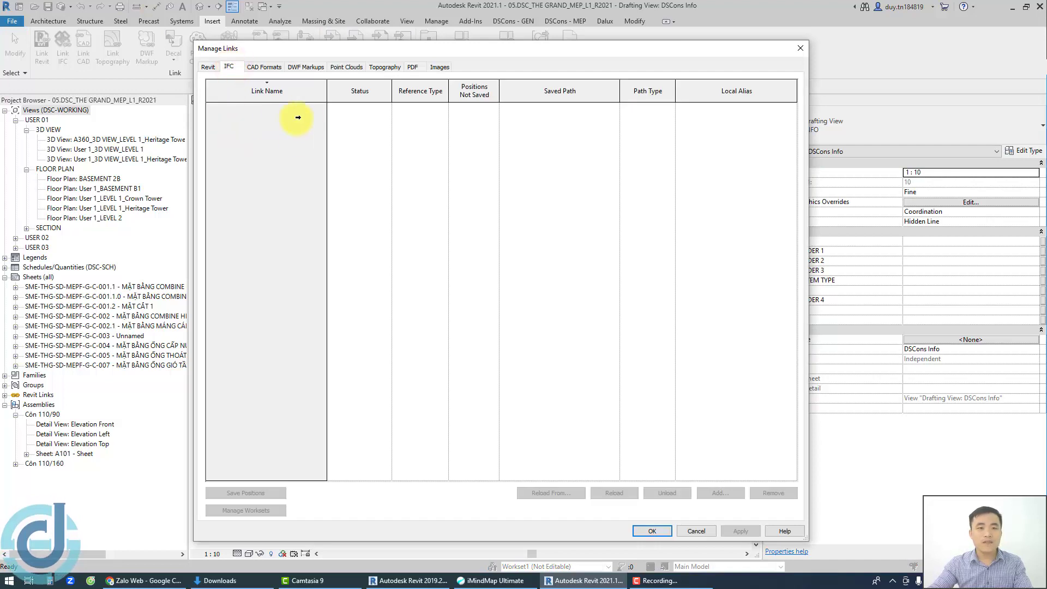
{"action": "left_click", "coordinate": [260, 67]}
{"action": "left_click_drag", "start_coordinate": [245, 106], "coordinate": [244, 195]}
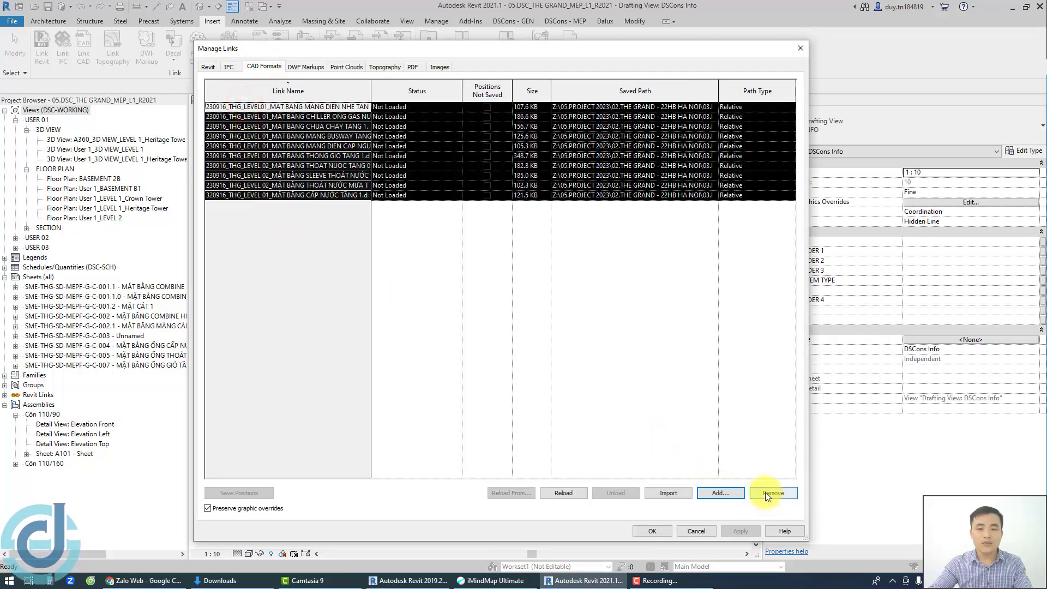
{"action": "left_click", "coordinate": [769, 494]}
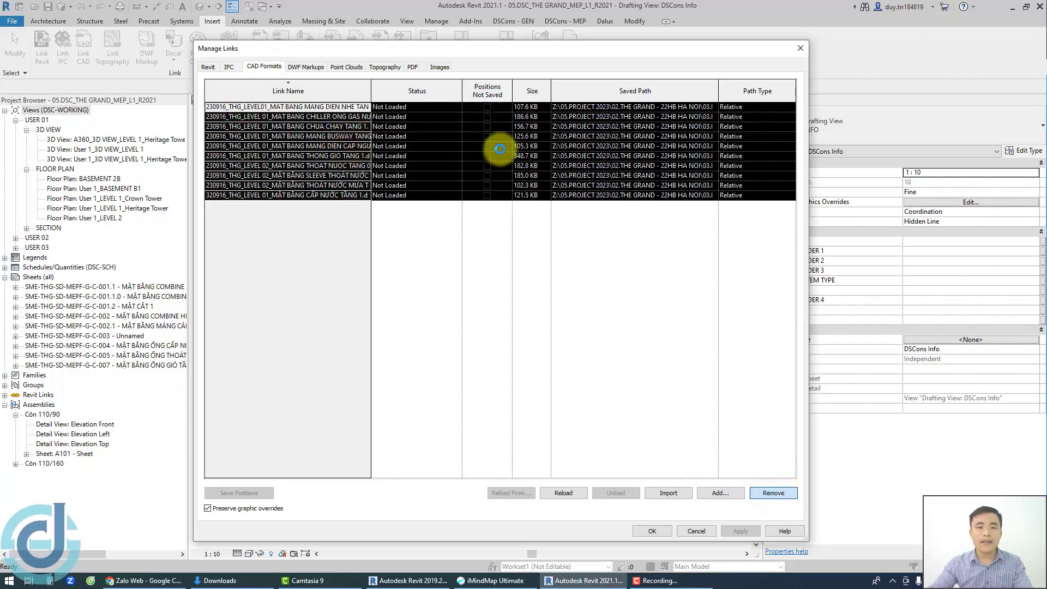
{"action": "left_click", "coordinate": [368, 148]}
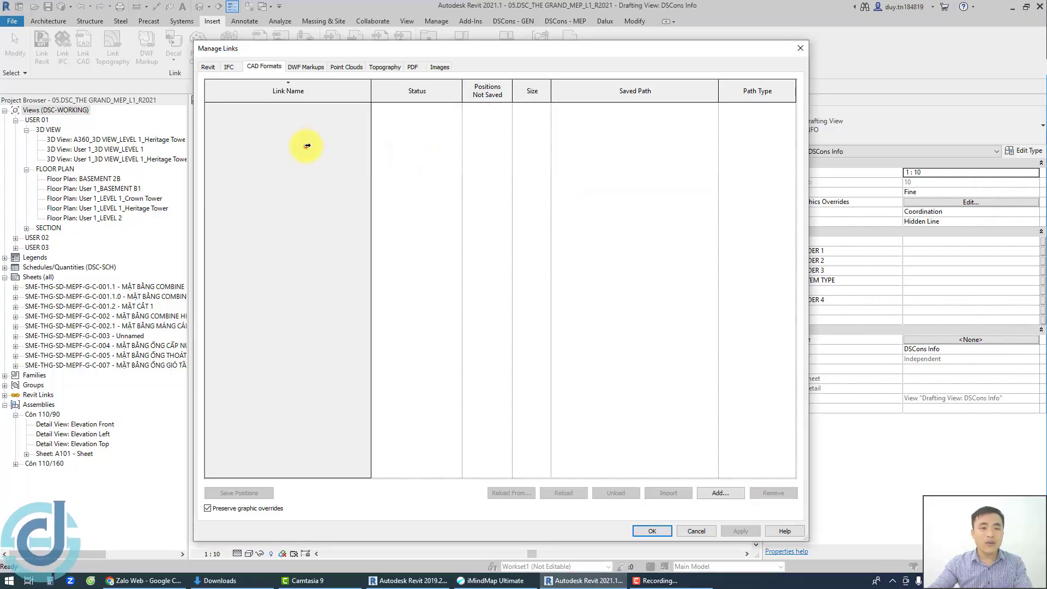
Step: Check the DWF, point cloud, topography and PDF link lists, then apply with OK
{"action": "left_click", "coordinate": [306, 66]}
{"action": "left_click", "coordinate": [346, 67]}
{"action": "left_click", "coordinate": [385, 66]}
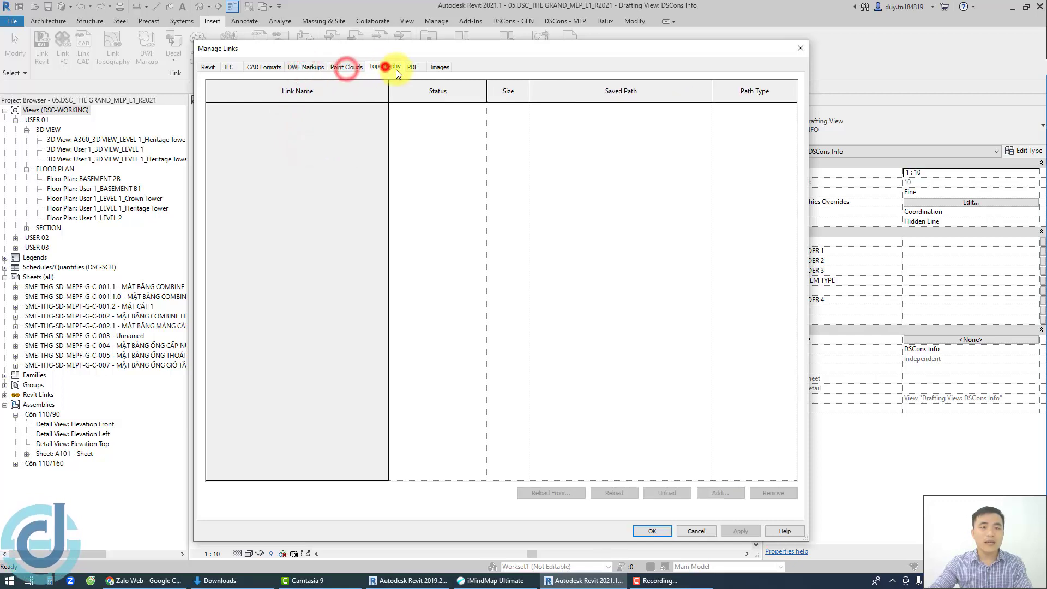
{"action": "left_click", "coordinate": [413, 67]}
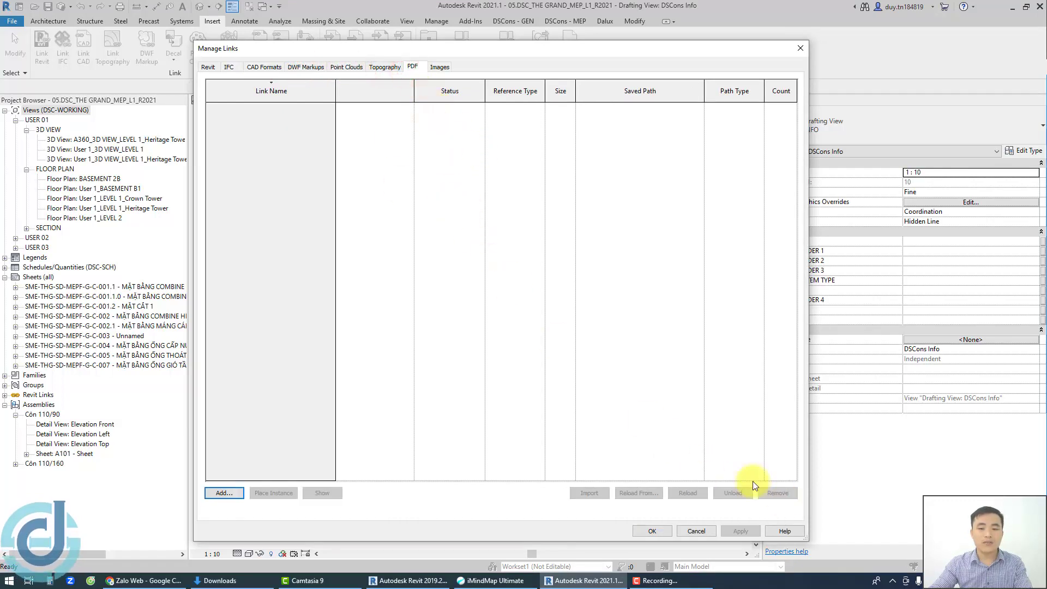
{"action": "left_click", "coordinate": [657, 531]}
{"action": "left_click", "coordinate": [349, 448]}
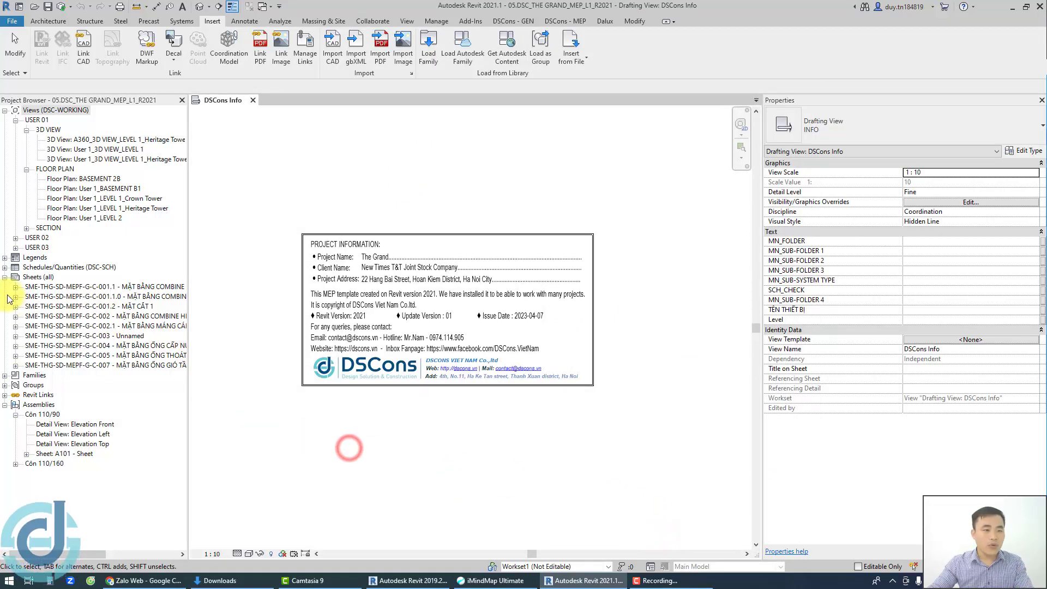
Step: Expand Families in the Project Browser, then collapse the Plumbing Fixtures and Generic Models groups
{"action": "left_click", "coordinate": [5, 375]}
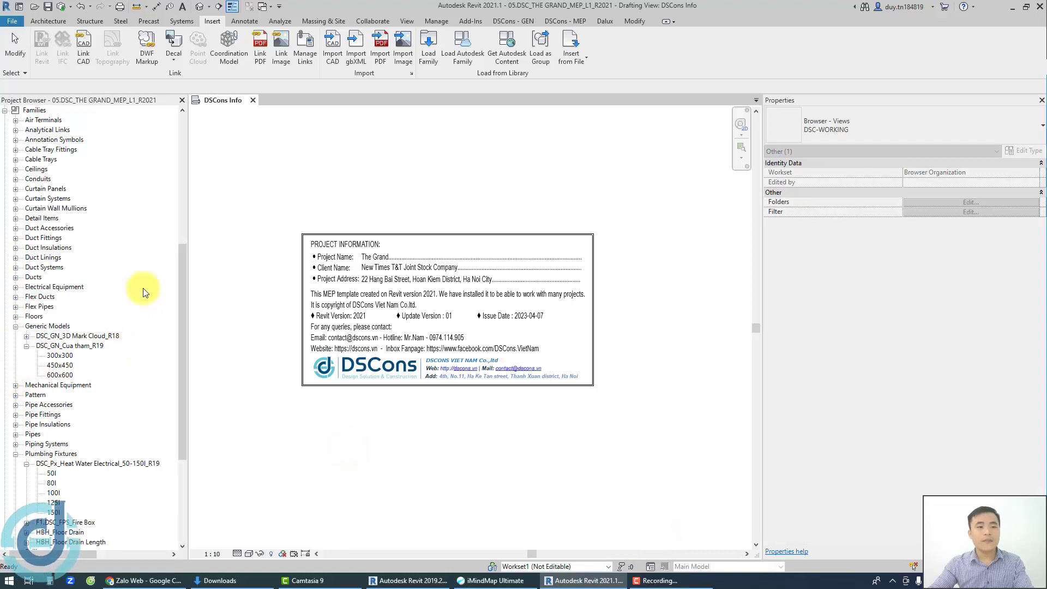
{"action": "left_click_drag", "start_coordinate": [182, 271], "coordinate": [182, 392]}
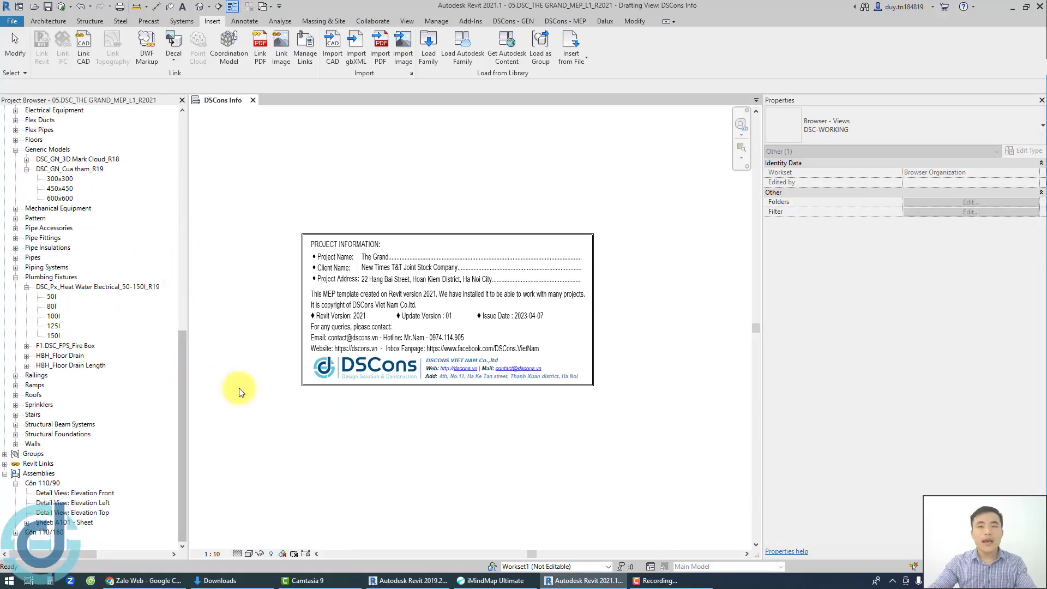
{"action": "left_click", "coordinate": [16, 277]}
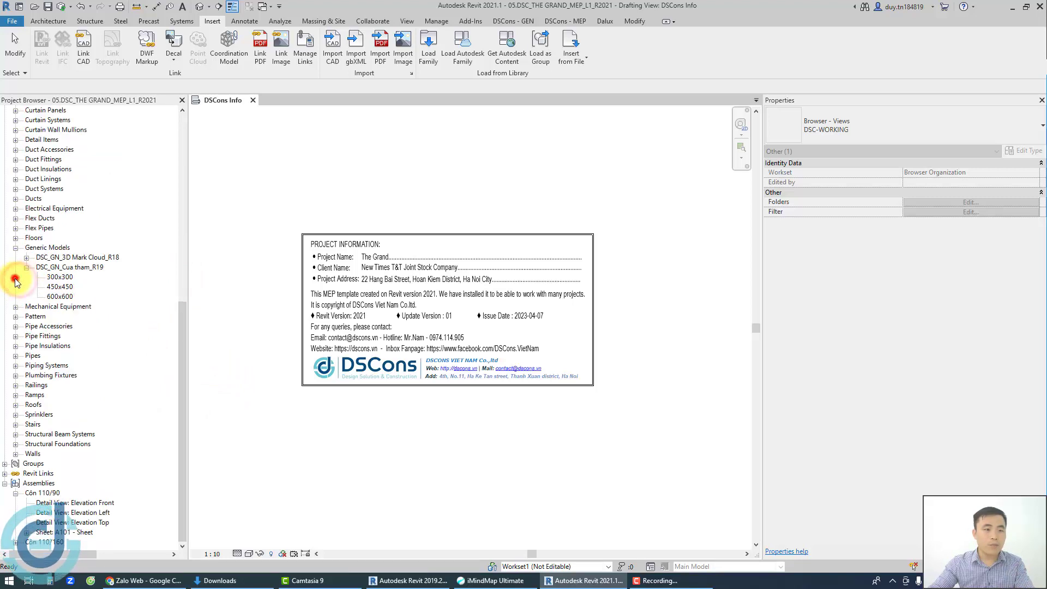
{"action": "left_click", "coordinate": [16, 249]}
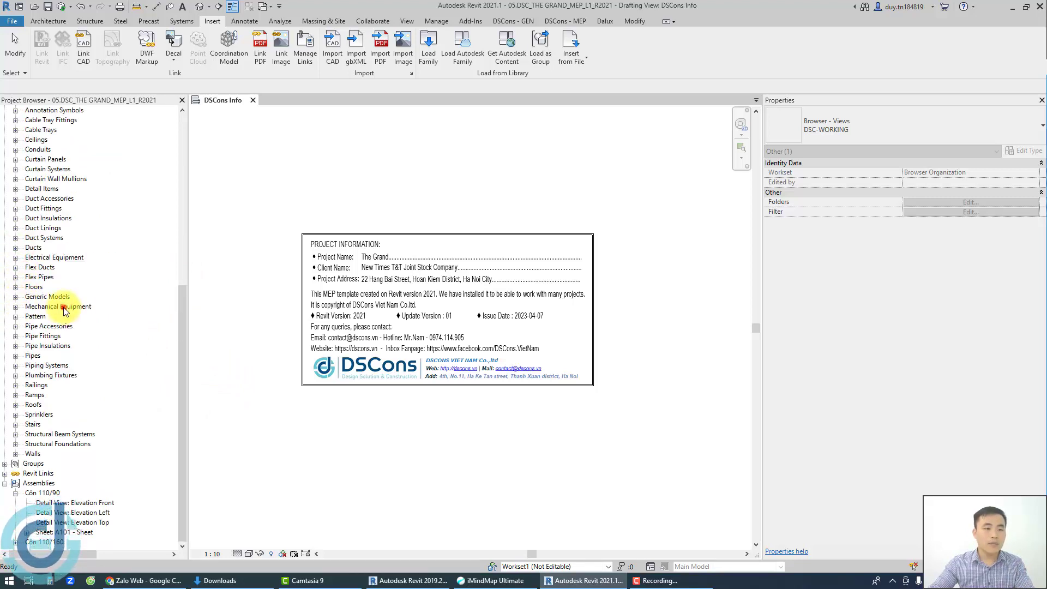
Step: Select Mechanical Equipment, Plumbing Fixtures, Generic Models, Duct Accessories and Pipe Accessories together
{"action": "left_click", "coordinate": [65, 308]}
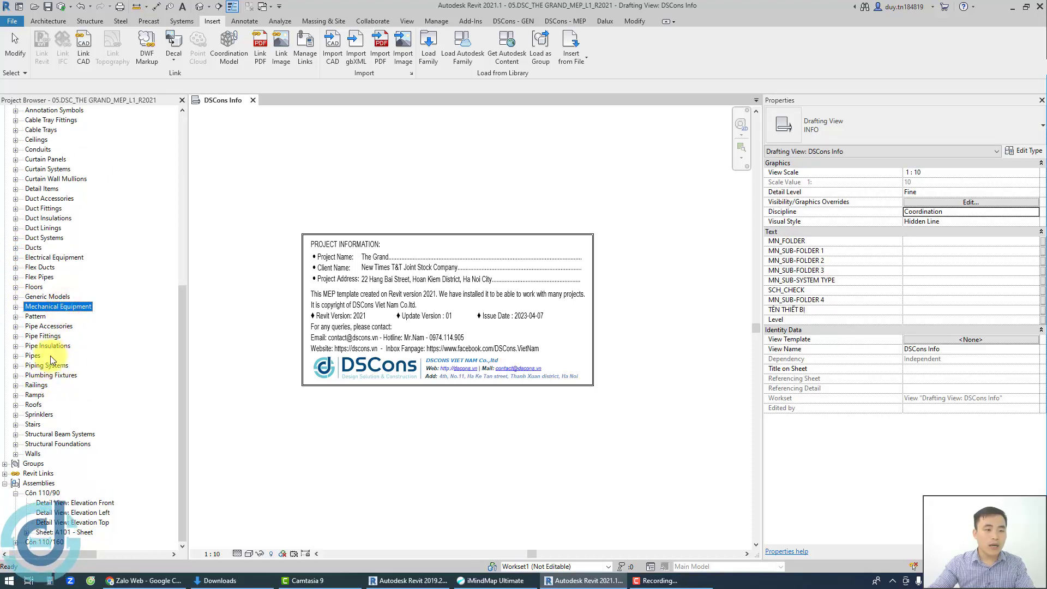
{"action": "left_click", "coordinate": [51, 377], "text": "ctrl"}
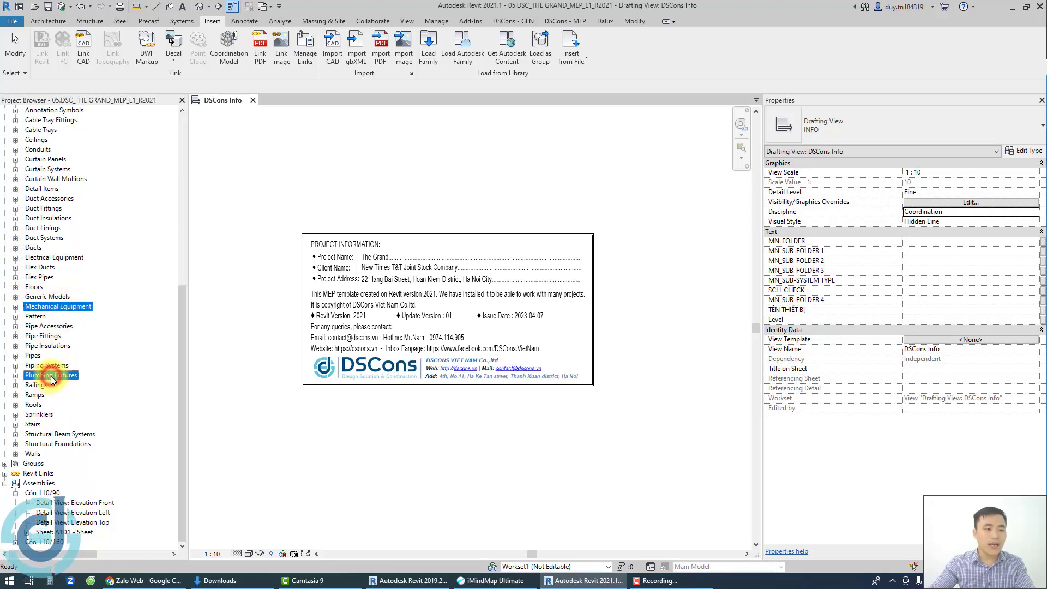
{"action": "left_click", "coordinate": [47, 296], "text": "ctrl"}
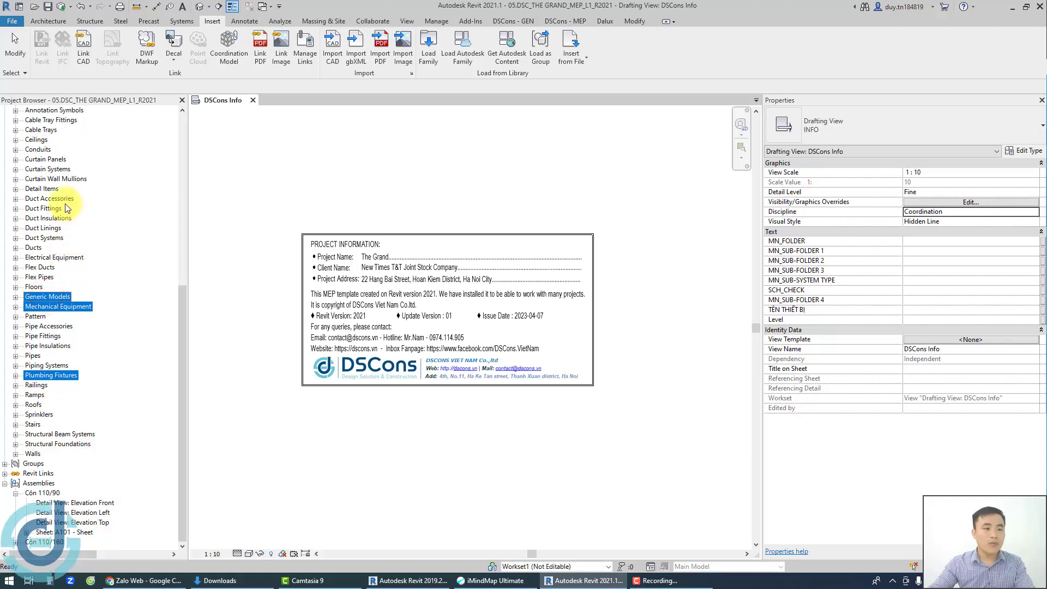
{"action": "left_click", "coordinate": [64, 203], "text": "ctrl"}
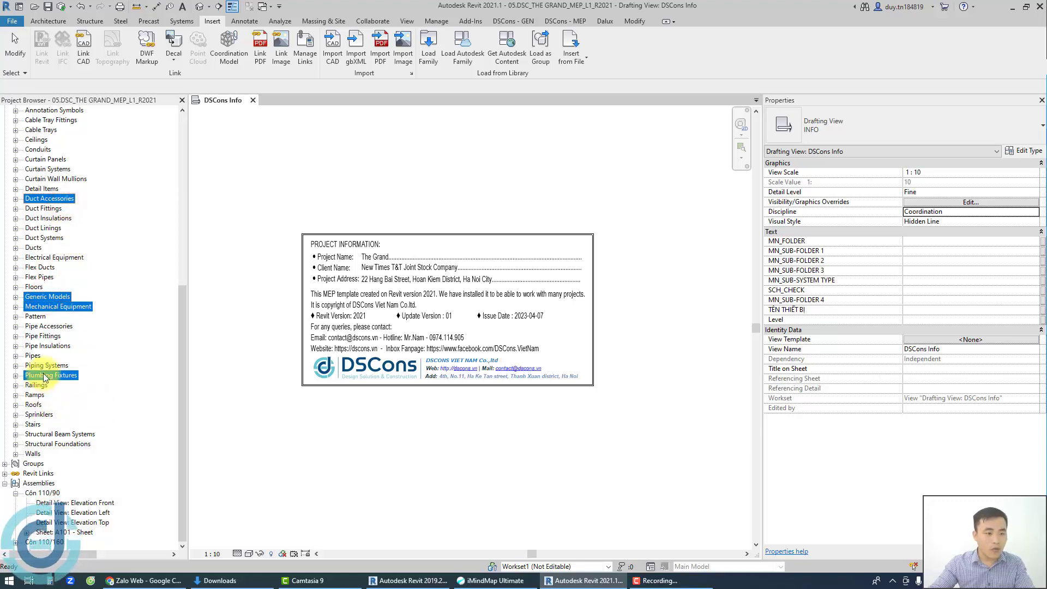
{"action": "left_click", "coordinate": [59, 326], "text": "ctrl"}
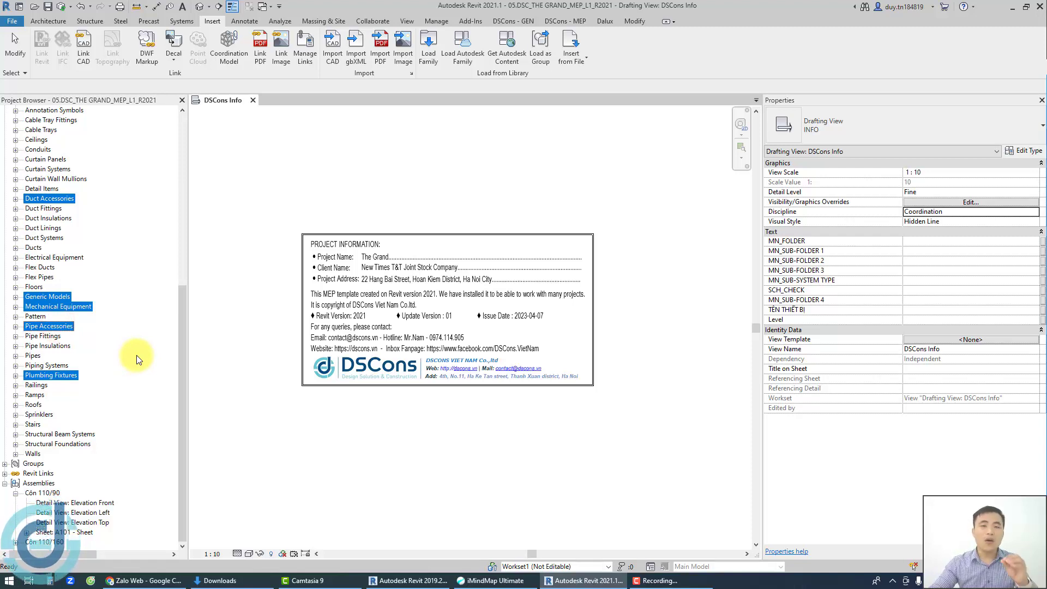
{"action": "left_click", "coordinate": [428, 169]}
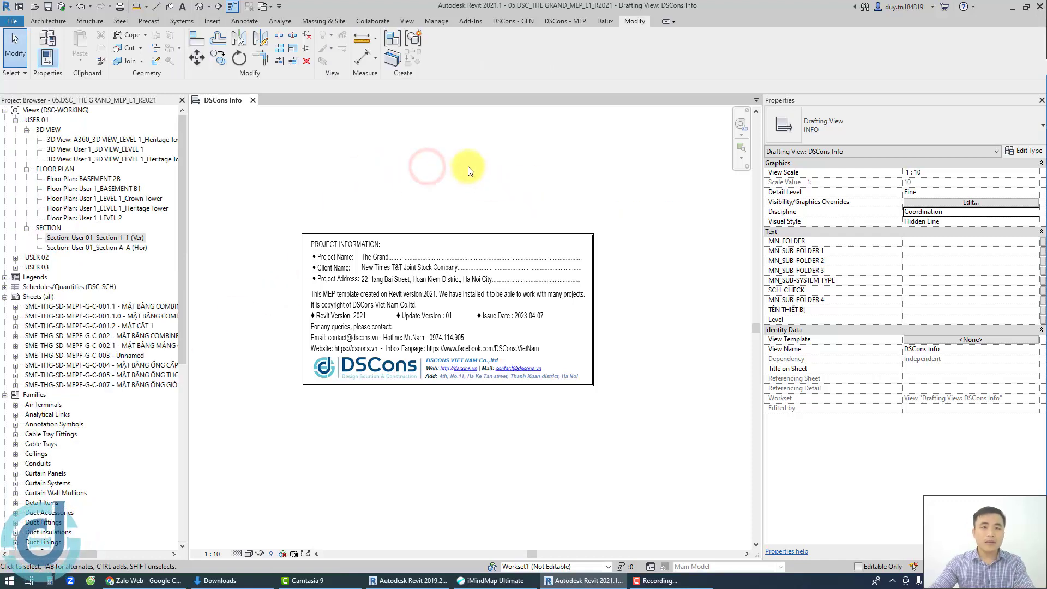
Step: Open Purge Unused from the Manage tab, listing 938 checked items
{"action": "left_click", "coordinate": [436, 20]}
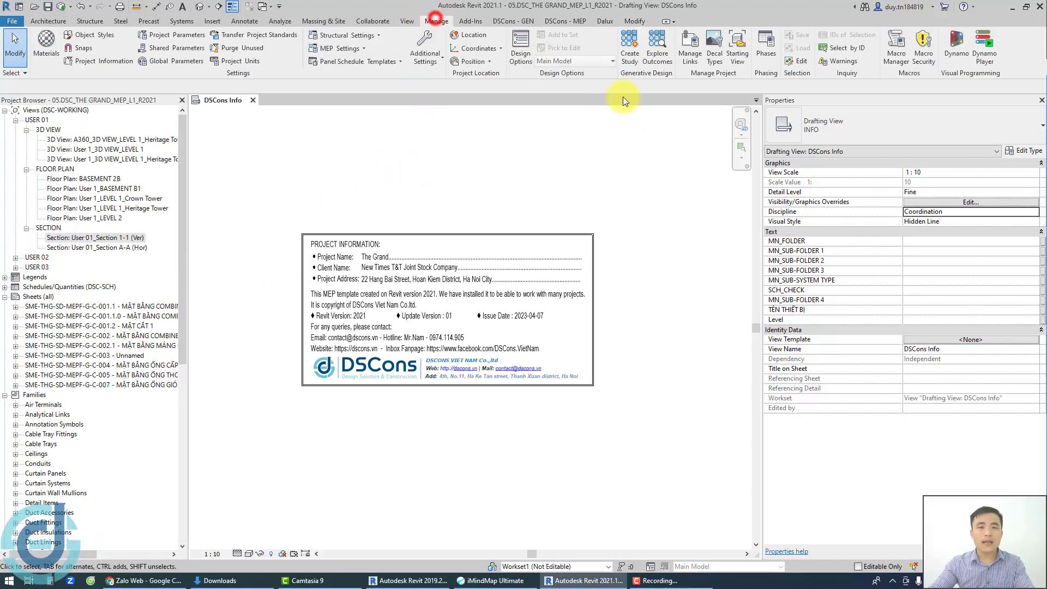
{"action": "left_click", "coordinate": [244, 51]}
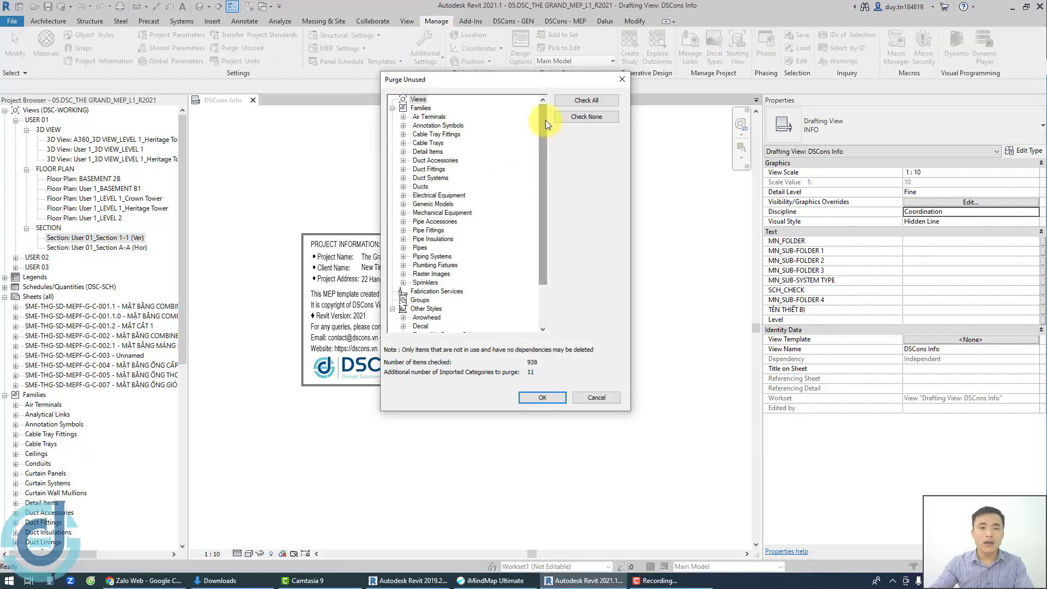
Step: Expand the unused Electrical Equipment, Generic Models and Mechanical Equipment families in the purge list
{"action": "left_click_drag", "start_coordinate": [546, 123], "coordinate": [543, 164]}
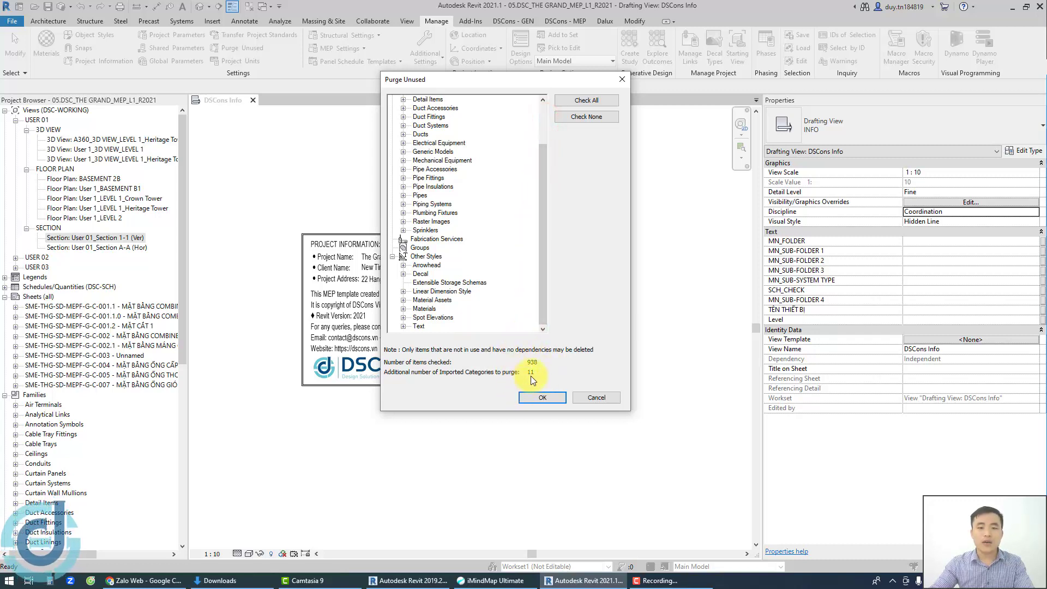
{"action": "left_click_drag", "start_coordinate": [539, 191], "coordinate": [545, 121]}
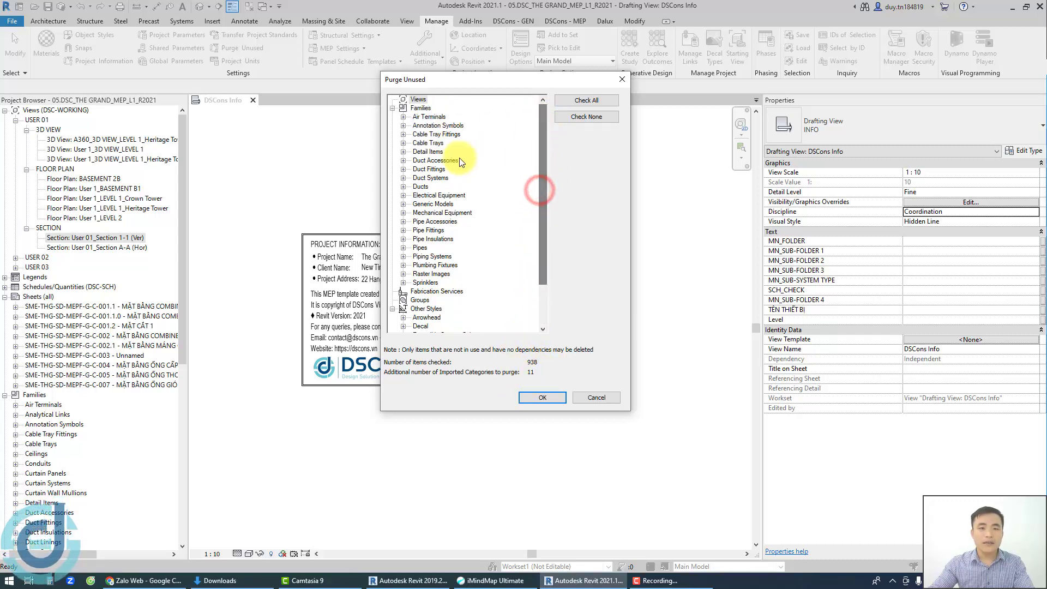
{"action": "left_click", "coordinate": [403, 196]}
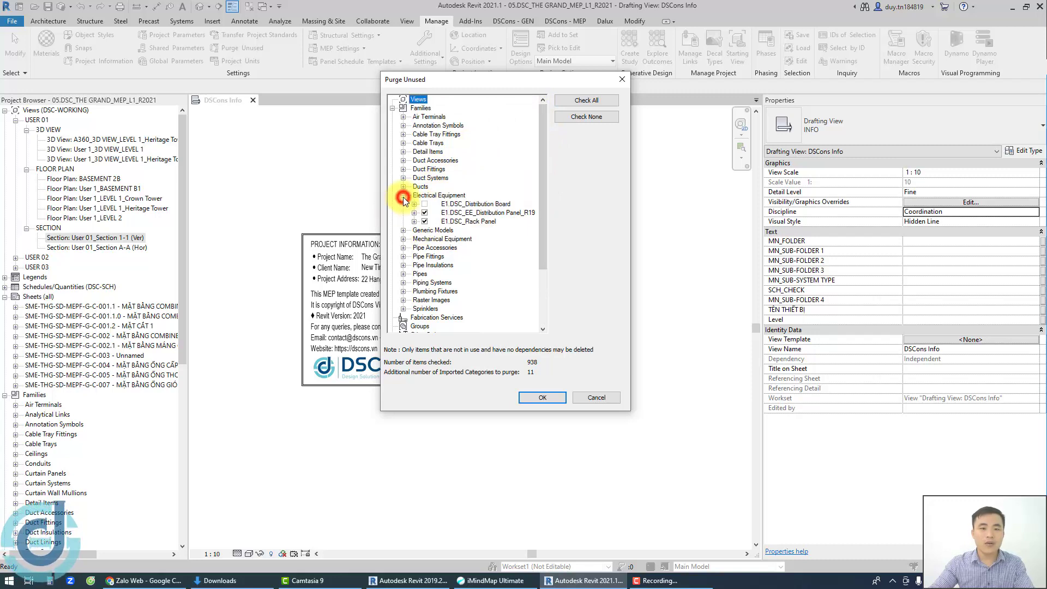
{"action": "left_click", "coordinate": [403, 230]}
{"action": "left_click", "coordinate": [403, 248]}
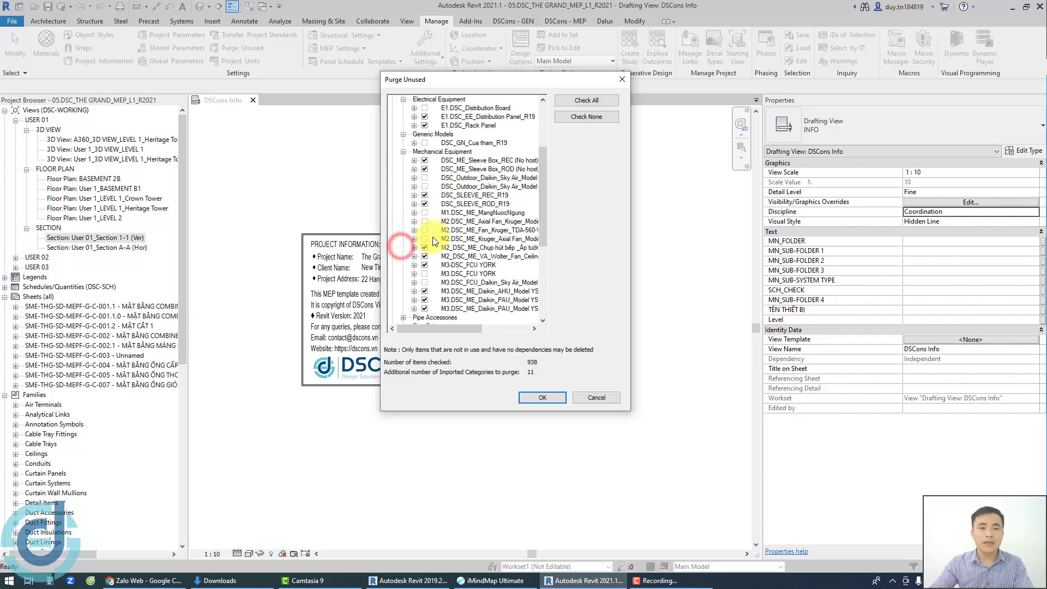
Step: Expand the unused Pipe Accessories families, such as DSC_PA_FlowSwitch, and review them
{"action": "scroll", "coordinate": [420, 123], "scroll_direction": "down", "scroll_amount": 2}
{"action": "scroll", "coordinate": [444, 150], "scroll_direction": "up", "scroll_amount": 1}
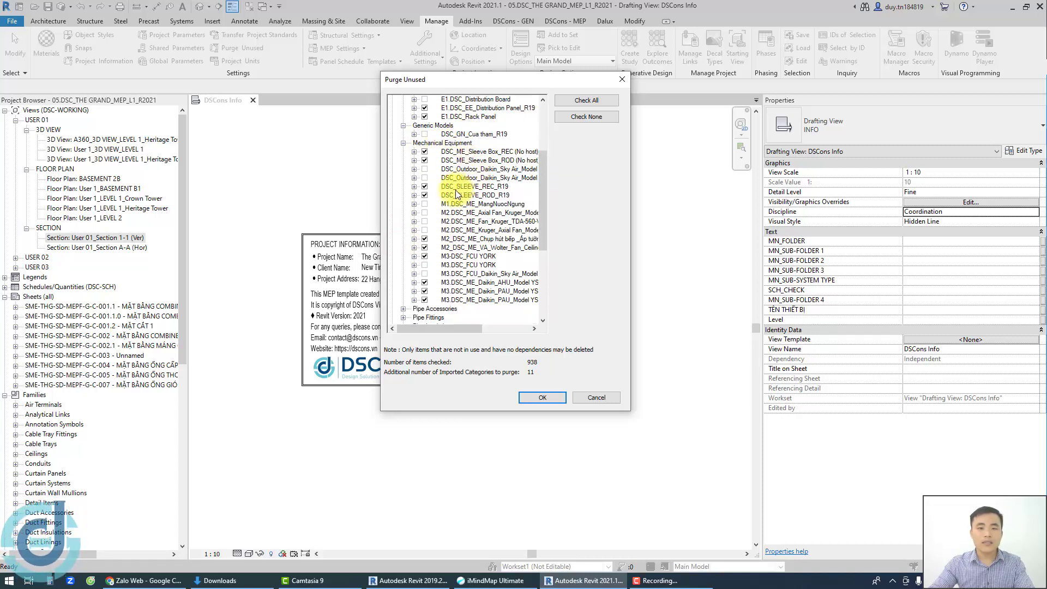
{"action": "scroll", "coordinate": [463, 191], "scroll_direction": "down", "scroll_amount": 2}
{"action": "scroll", "coordinate": [458, 223], "scroll_direction": "down", "scroll_amount": 3}
{"action": "scroll", "coordinate": [453, 252], "scroll_direction": "down", "scroll_amount": 2}
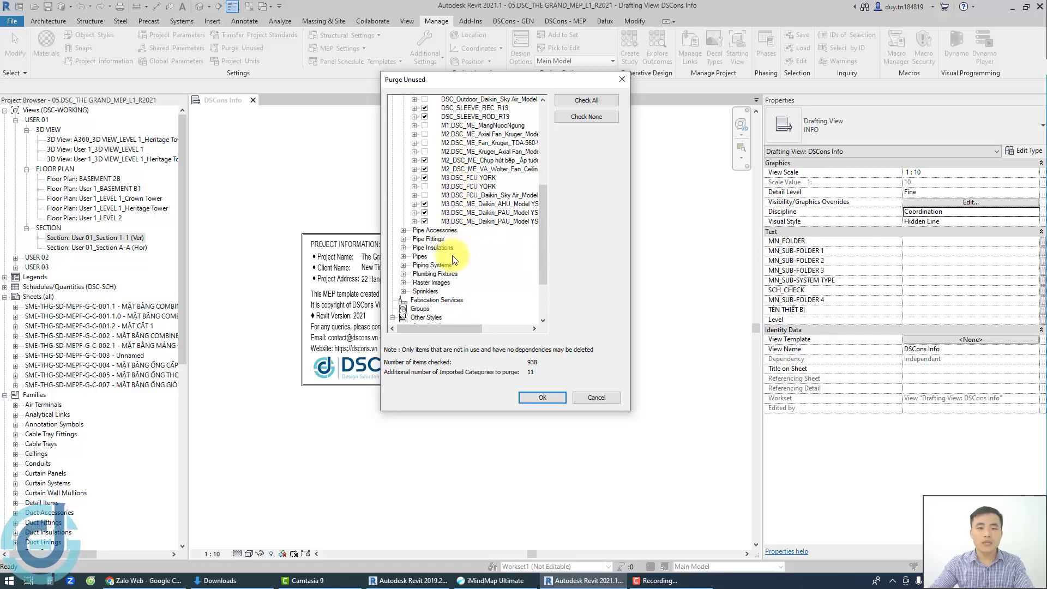
{"action": "scroll", "coordinate": [430, 235], "scroll_direction": "down", "scroll_amount": 2}
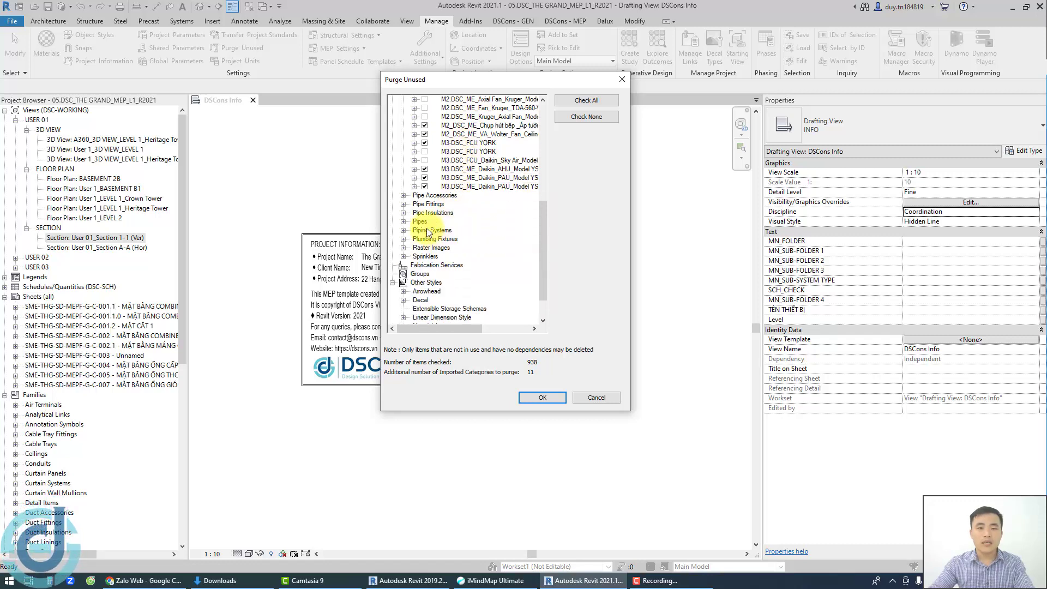
{"action": "left_click", "coordinate": [404, 195]}
{"action": "scroll", "coordinate": [453, 239], "scroll_direction": "down", "scroll_amount": 2}
{"action": "scroll", "coordinate": [463, 240], "scroll_direction": "down", "scroll_amount": 2}
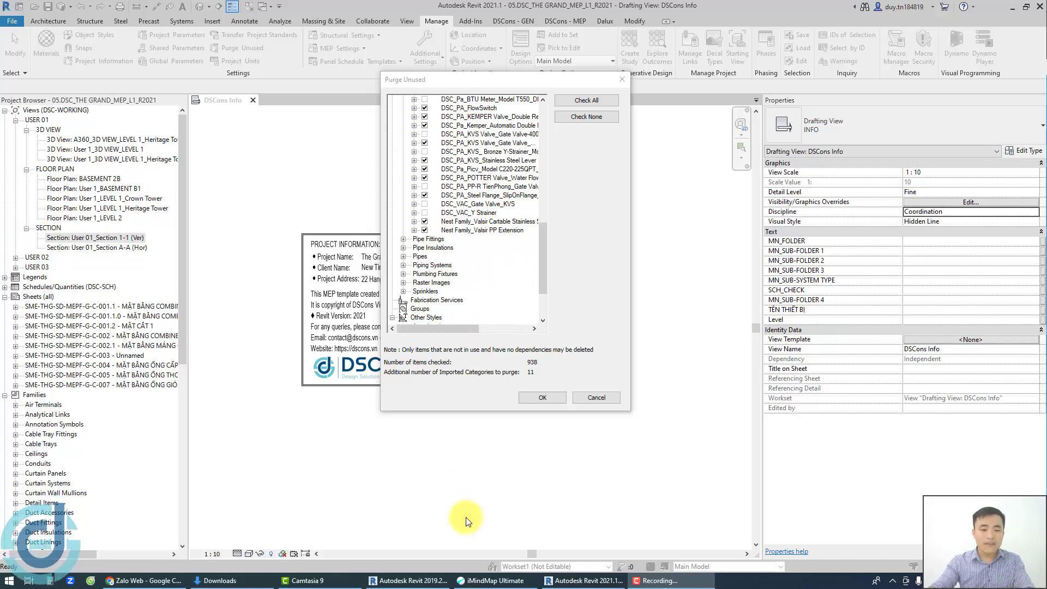
Step: Switch to iMindMap Ultimate to show the Revit MEP tips mind map, lessons Bài 2.1–2.13
{"action": "left_click", "coordinate": [494, 581]}
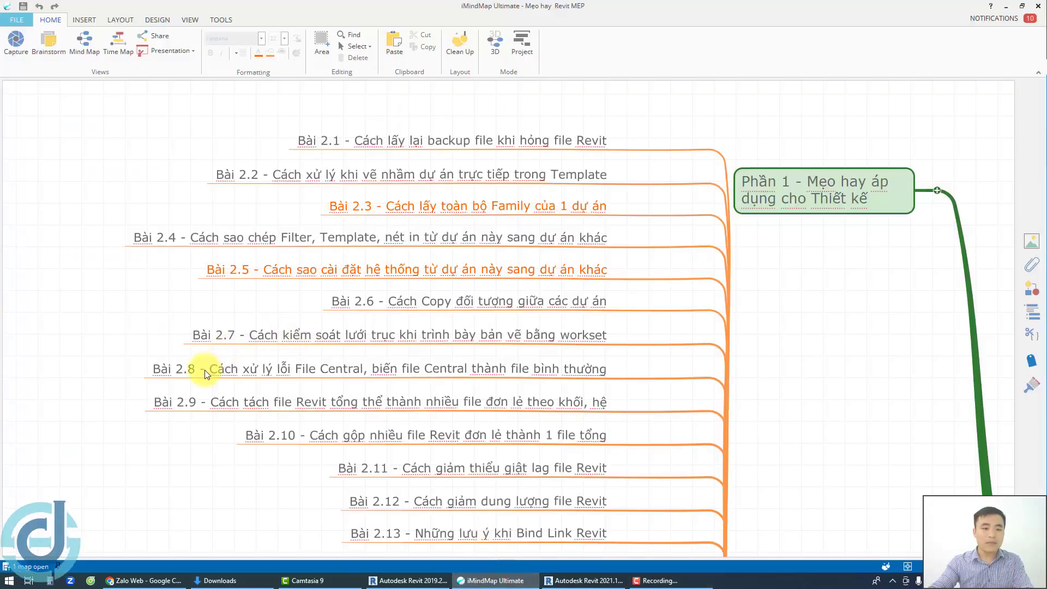